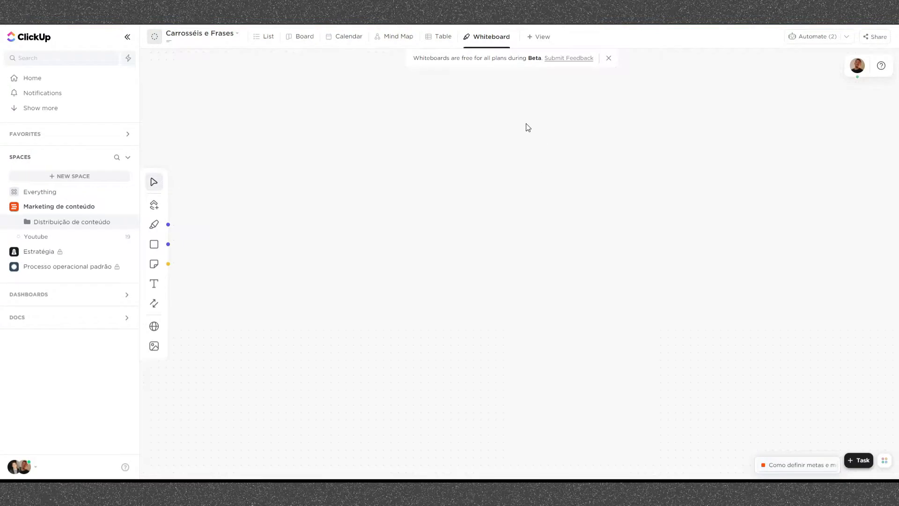
- Look through the List, Board and Calendar views of "Carrosséis e Frases" and return to the whiteboard
{"action": "left_click", "coordinate": [277, 39]}
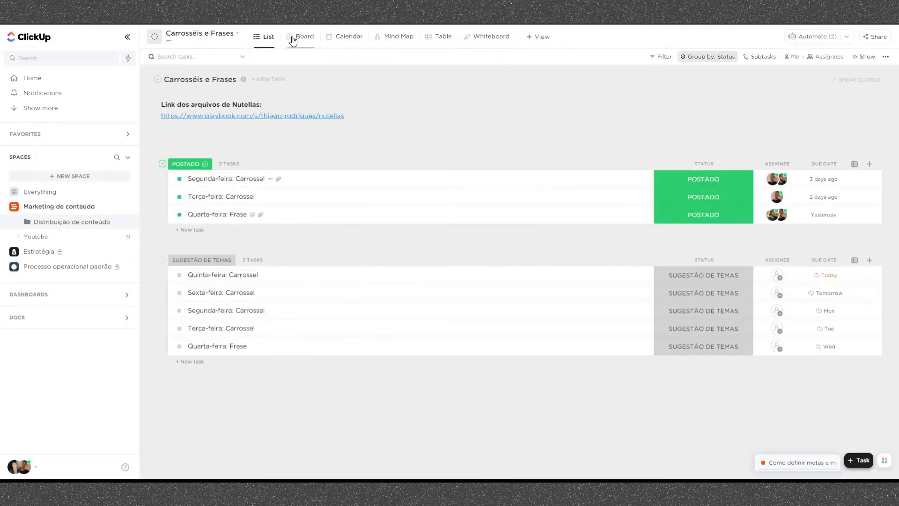
{"action": "left_click", "coordinate": [293, 38]}
{"action": "left_click", "coordinate": [339, 41]}
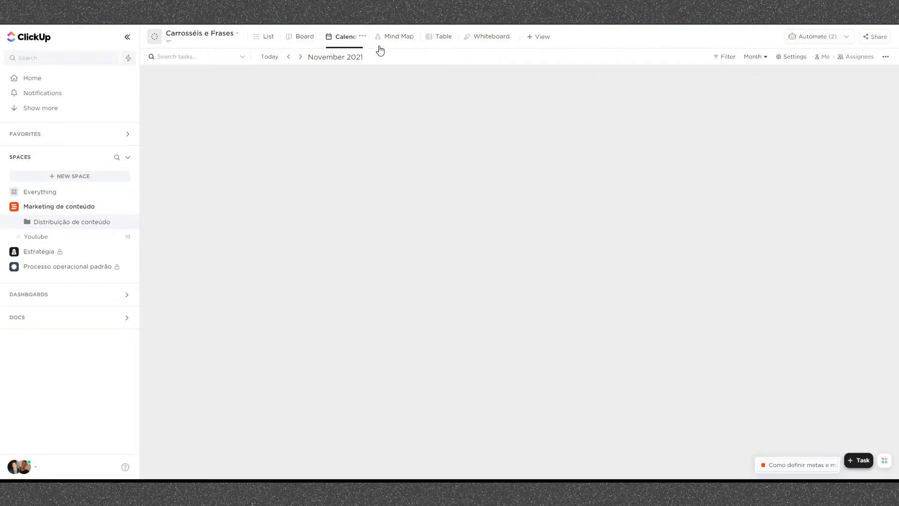
{"action": "left_click", "coordinate": [478, 37]}
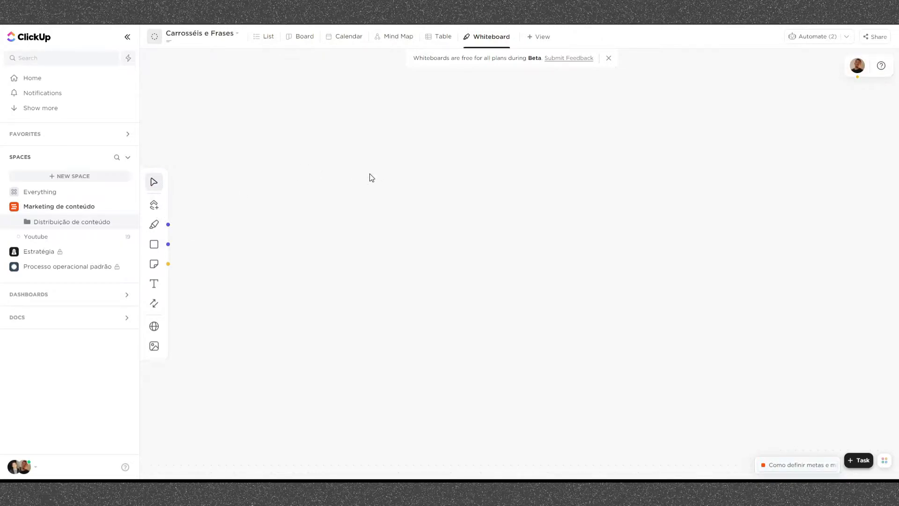
- Draw a freehand purple triangle on the whiteboard and divide it into three levels with two roughly horizontal lines
{"action": "left_click", "coordinate": [154, 225]}
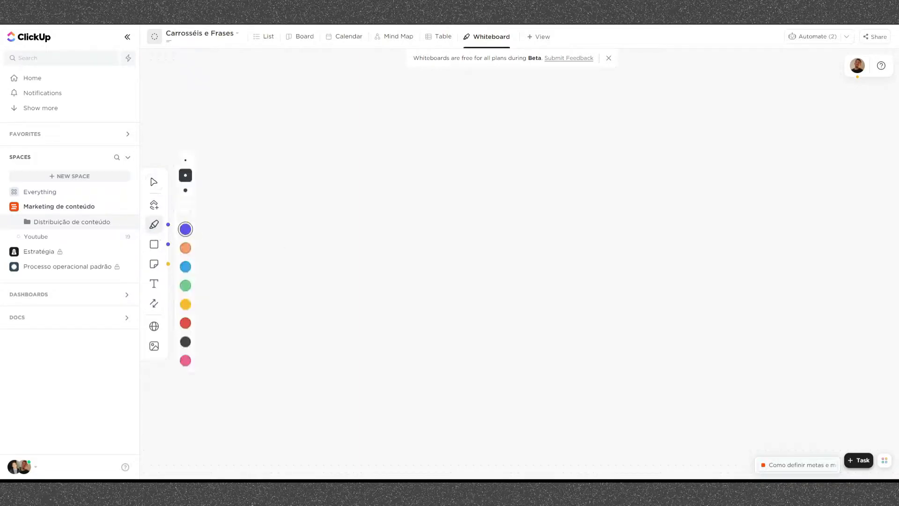
{"action": "left_click_drag", "start_coordinate": [336, 290], "coordinate": [342, 269]}
{"action": "mouse_move", "coordinate": [359, 227]}
{"action": "left_mouse_down"}
{"action": "mouse_move", "coordinate": [399, 120]}
{"action": "mouse_move", "coordinate": [525, 282]}
{"action": "mouse_move", "coordinate": [315, 308]}
{"action": "mouse_move", "coordinate": [338, 283]}
{"action": "left_mouse_up"}
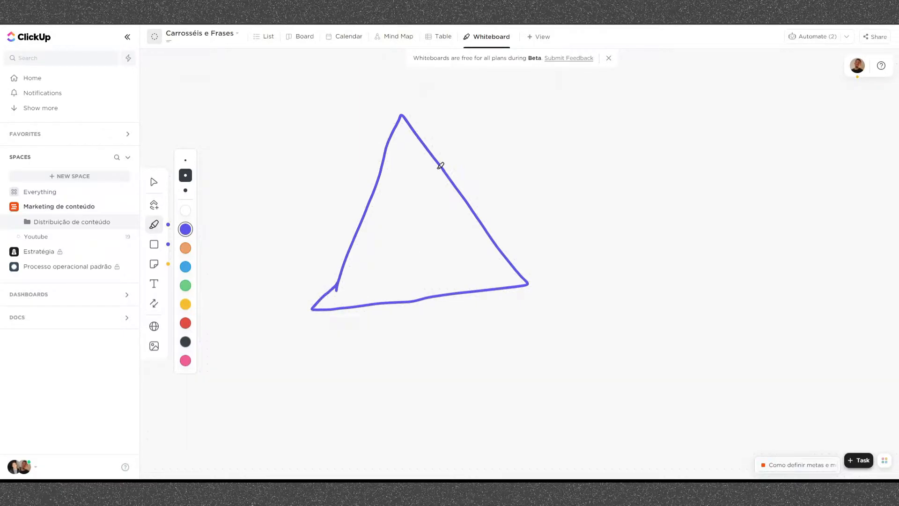
{"action": "left_click_drag", "start_coordinate": [374, 189], "coordinate": [452, 182]}
{"action": "left_click_drag", "start_coordinate": [350, 250], "coordinate": [486, 232]}
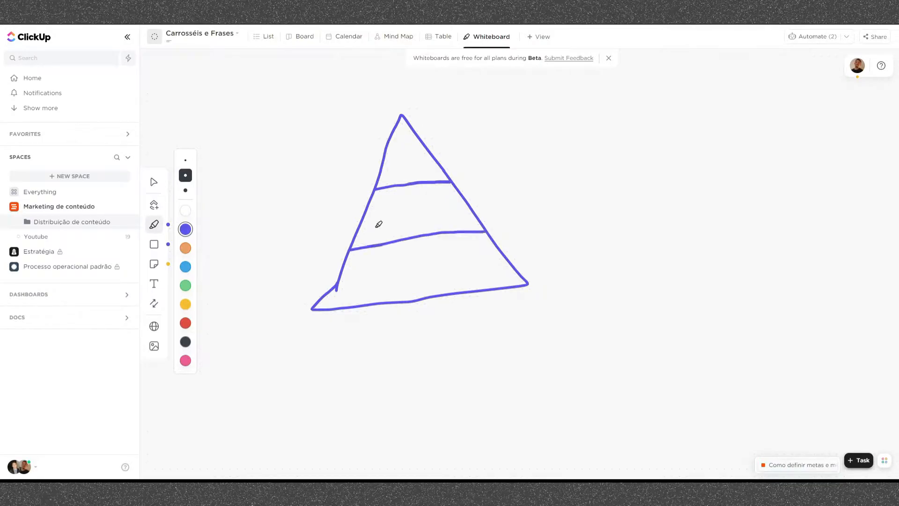
- Label the pyramid's upper level "Objective (Objetivo)" and its middle level "Key-Results (Resultados Chaves)"
{"action": "left_click", "coordinate": [154, 284]}
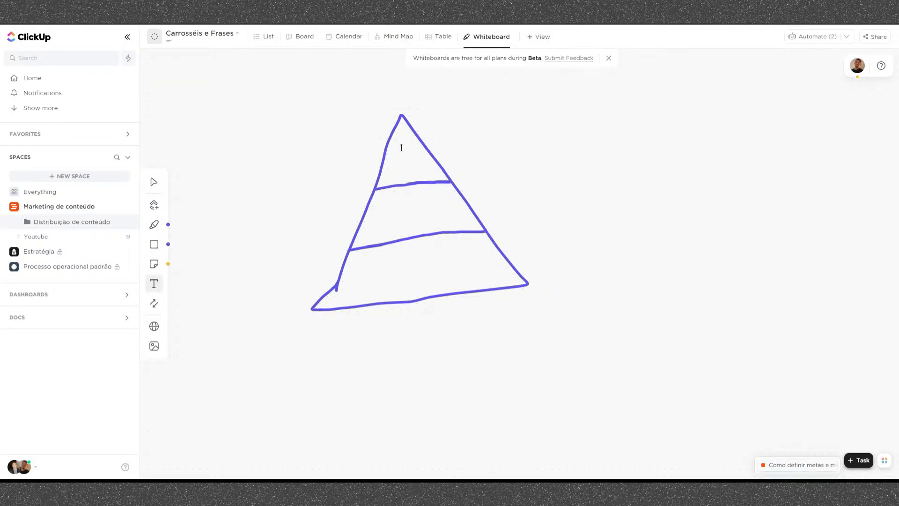
{"action": "left_click", "coordinate": [402, 148]}
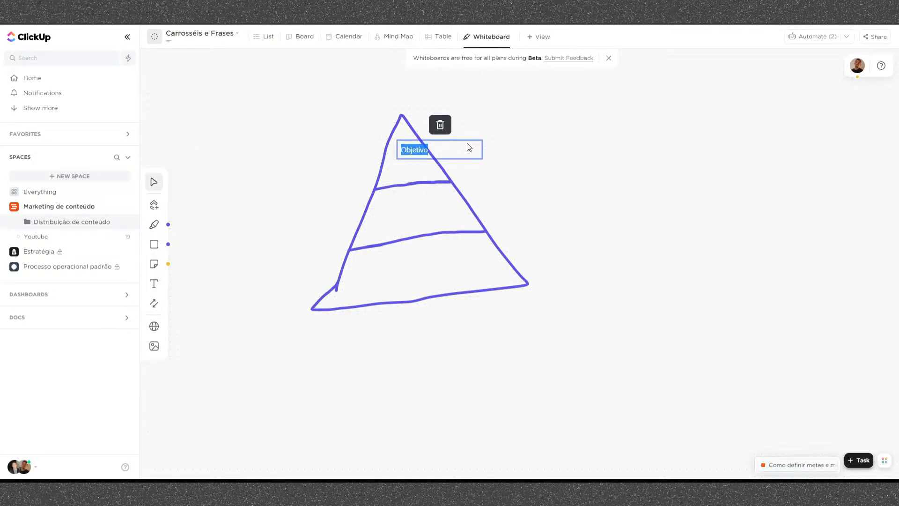
{"action": "type", "text": "Objetivo"}
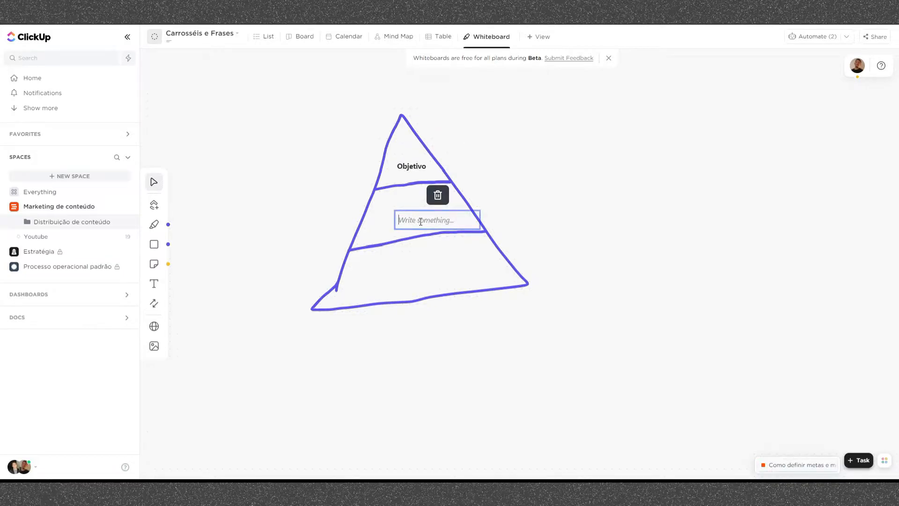
{"action": "type", "text": "Key-Results"}
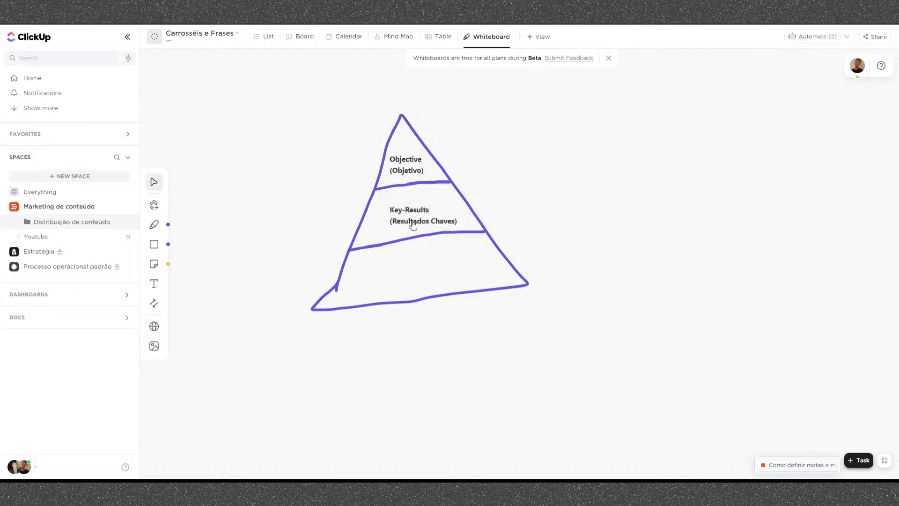
- Add the label "Tarefas e atividades" to the pyramid's lowest level and center it there
{"action": "left_click", "coordinate": [412, 215]}
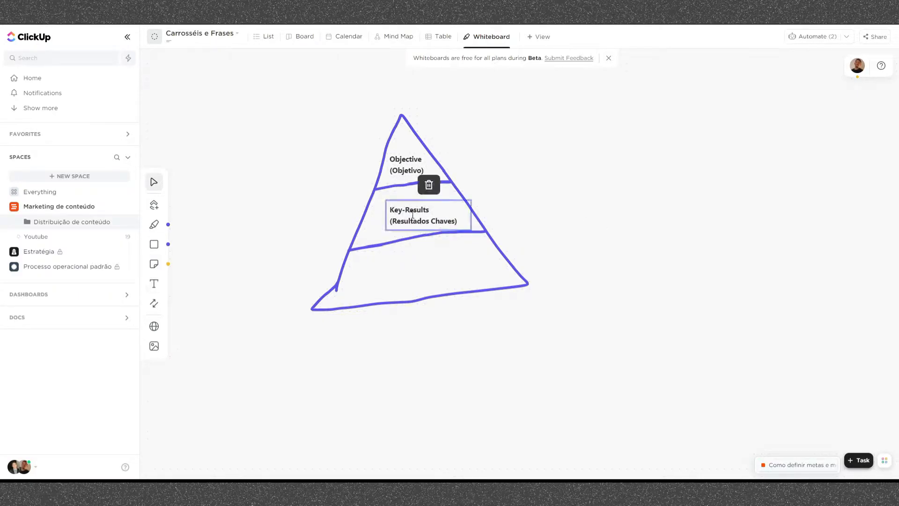
{"action": "key", "text": "ctrl+v"}
{"action": "left_click_drag", "start_coordinate": [499, 233], "coordinate": [421, 269]}
{"action": "type", "text": "Tarefas e ativ"}
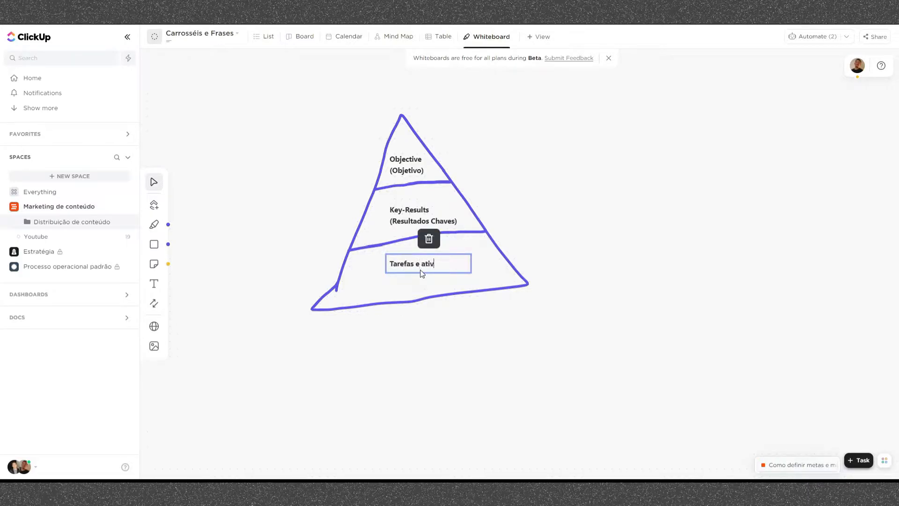
{"action": "type", "text": "idades"}
{"action": "left_click", "coordinate": [492, 266]}
{"action": "left_click_drag", "start_coordinate": [436, 266], "coordinate": [428, 274]}
- Add the text "Fazer 100 mil reais em vendas em 7 dias" to the right of the pyramid's Objective level
{"action": "scroll", "coordinate": [602, 254], "scroll_direction": "up", "scroll_amount": 2}
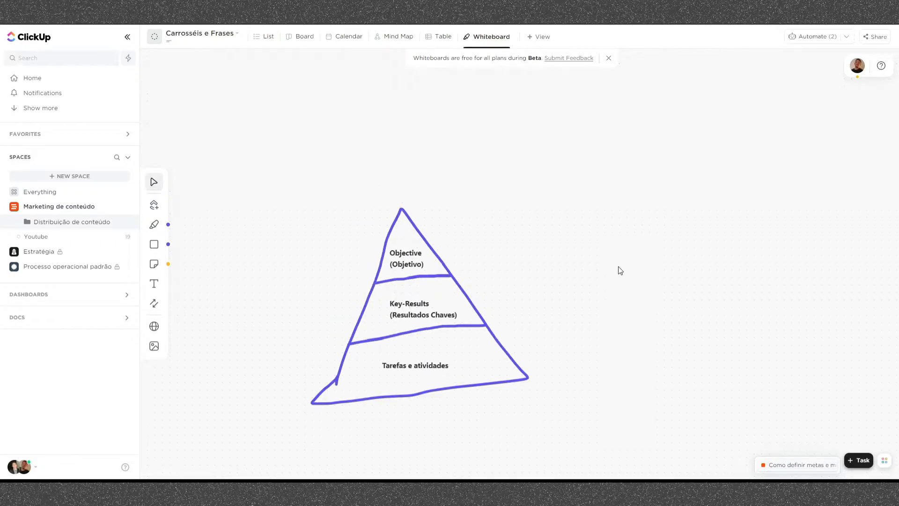
{"action": "scroll", "coordinate": [618, 269], "scroll_direction": "down", "scroll_amount": 1}
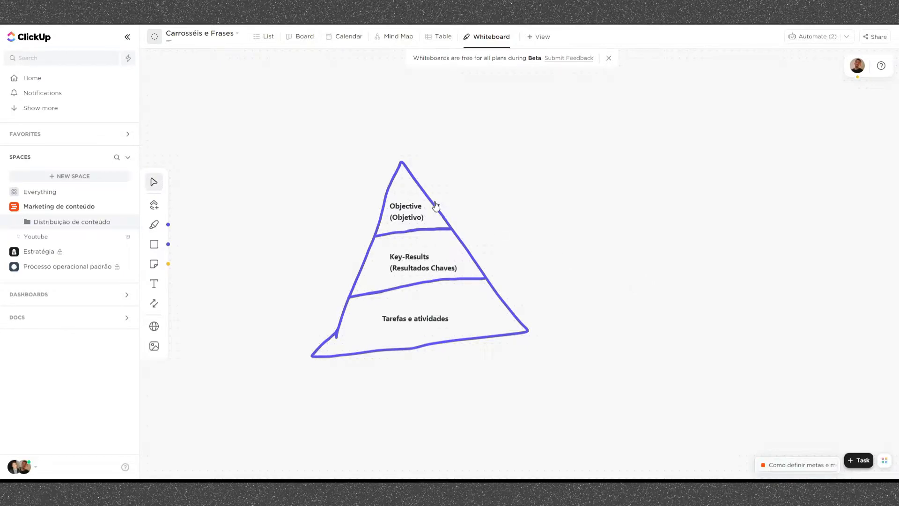
{"action": "left_click", "coordinate": [154, 225]}
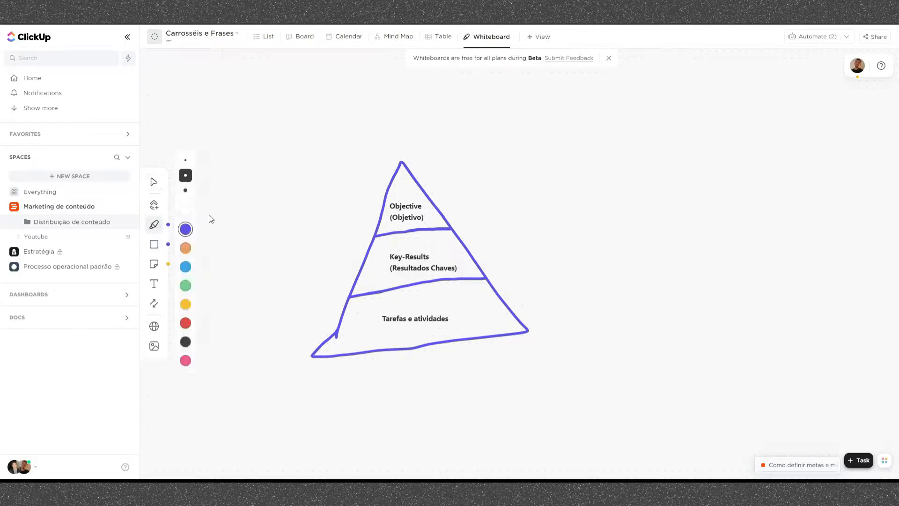
{"action": "left_click", "coordinate": [184, 306]}
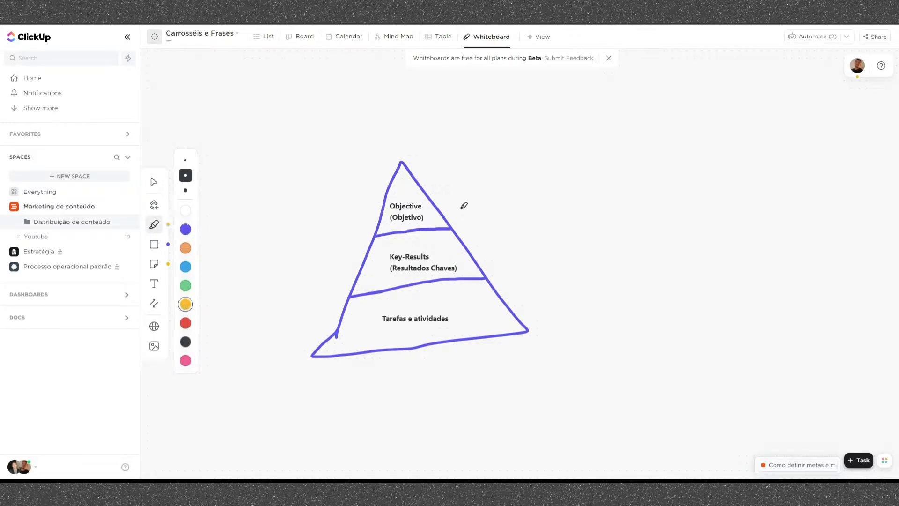
{"action": "left_click", "coordinate": [154, 284]}
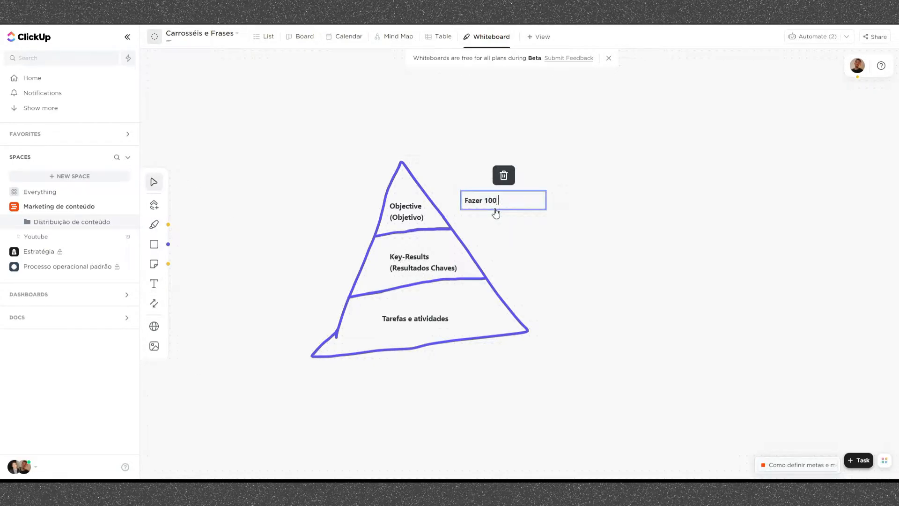
{"action": "type", "text": "mil reais em vendas em"}
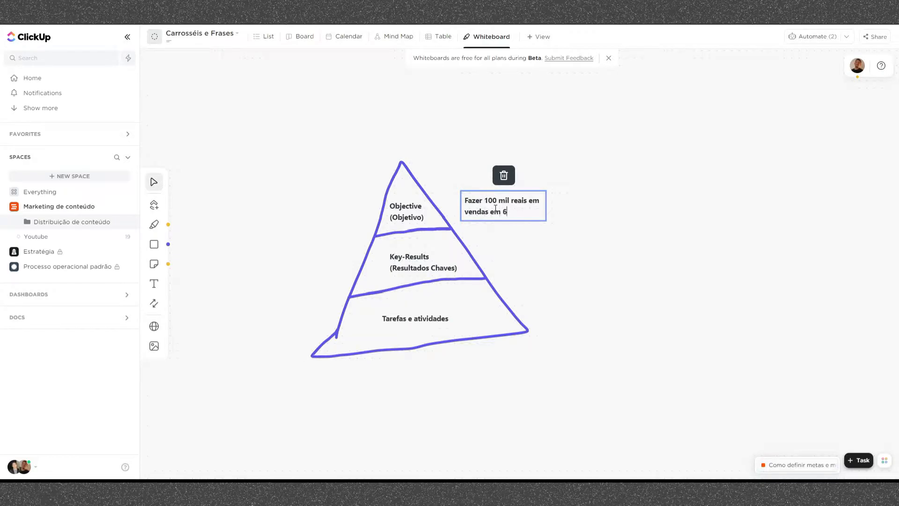
{"action": "type", "text": " 7 dias"}
{"action": "left_click", "coordinate": [546, 246]}
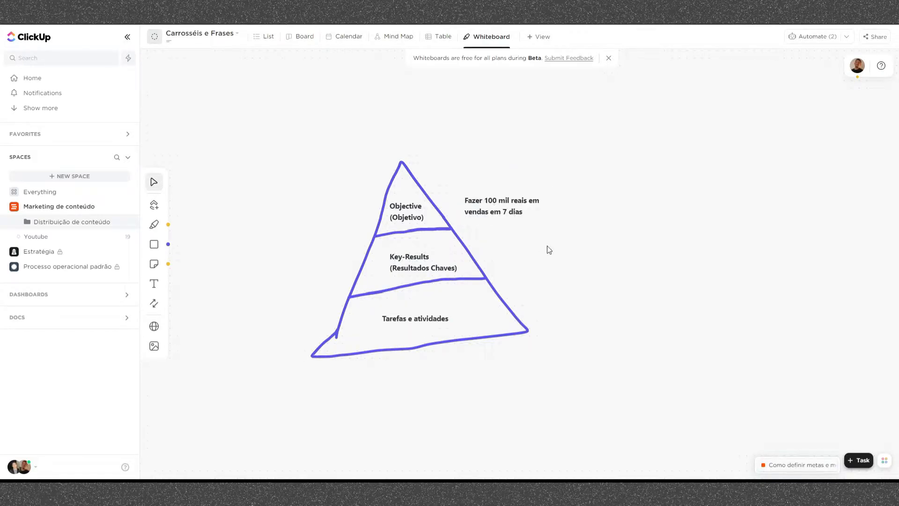
{"action": "left_click", "coordinate": [530, 216]}
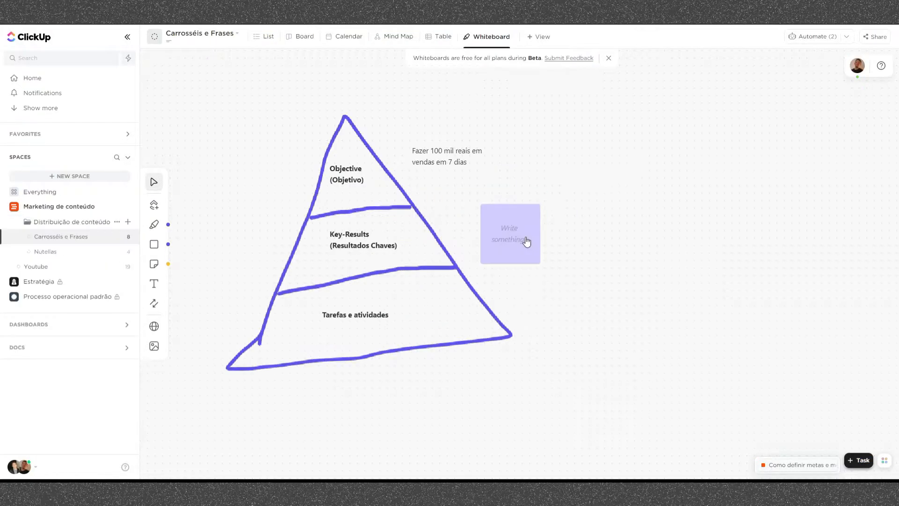
{"action": "left_click", "coordinate": [527, 241]}
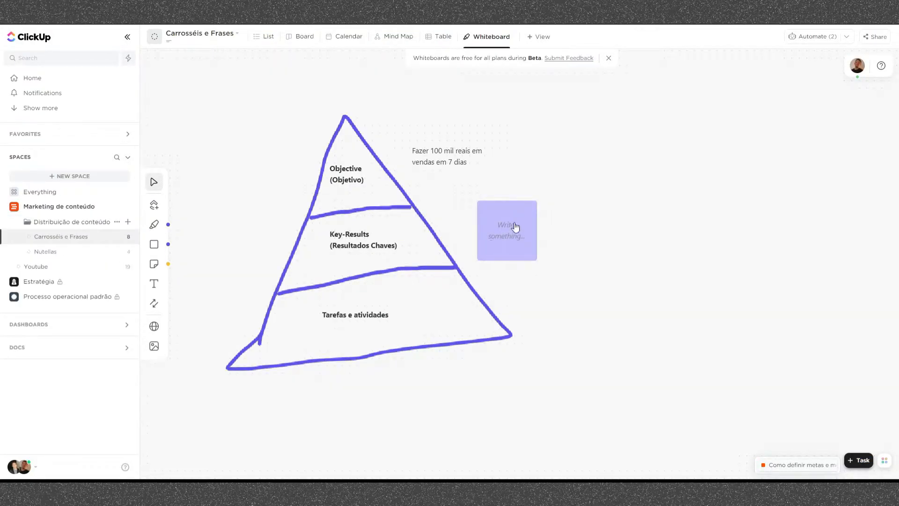
{"action": "left_click", "coordinate": [154, 244]}
{"action": "left_click", "coordinate": [654, 341]}
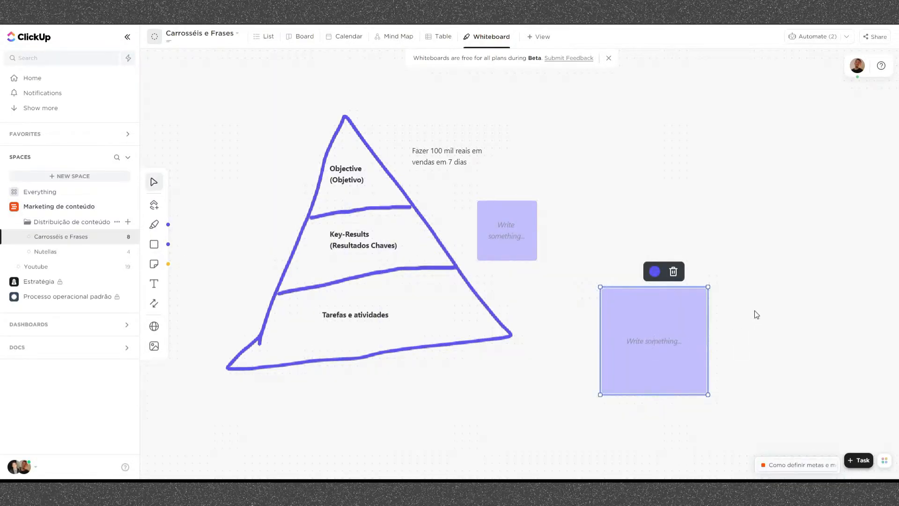
{"action": "left_click", "coordinate": [673, 271]}
- Delete the empty purple square and place a yellow sticky note reading "Fazer 100 mil reais em vendas em 7 dias" over the Objective level
{"action": "left_click", "coordinate": [529, 231]}
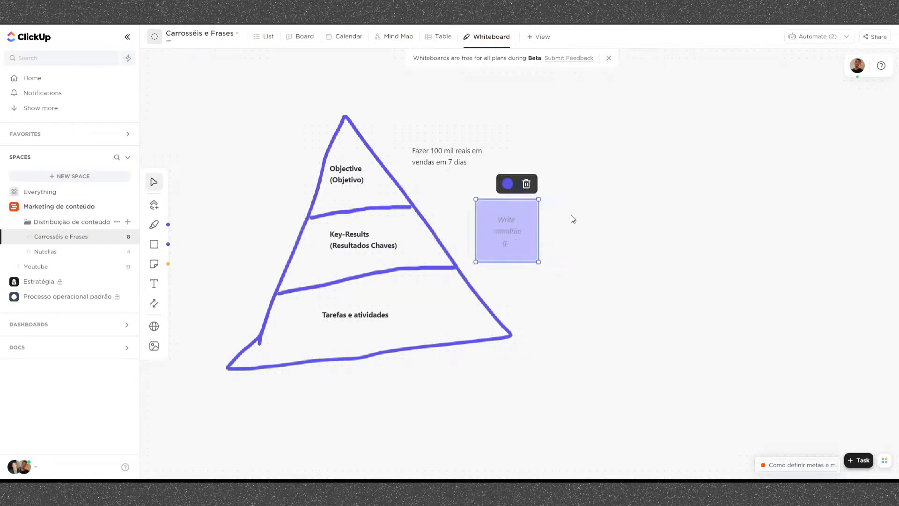
{"action": "left_click", "coordinate": [525, 183]}
{"action": "key", "text": "n"}
{"action": "left_click", "coordinate": [554, 181]}
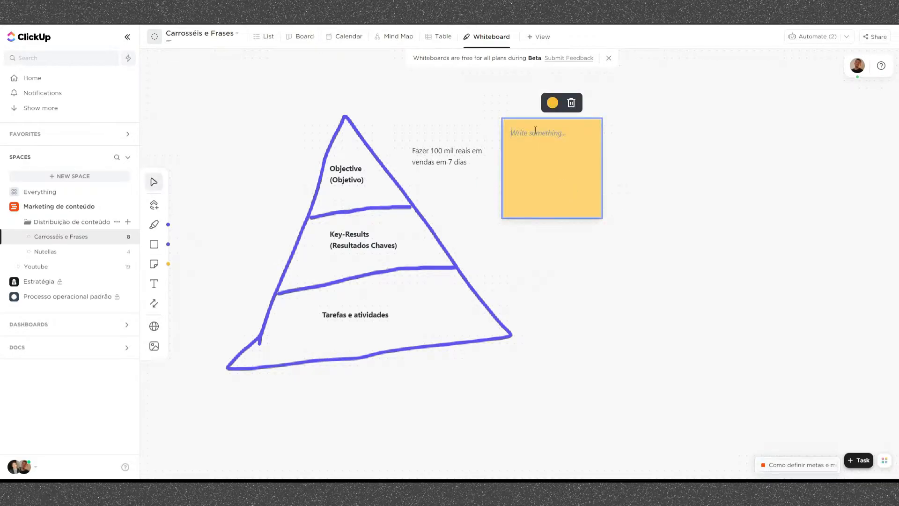
{"action": "type", "text": "Fazer 100 mil reais em vendas em 7 dias"}
{"action": "left_click", "coordinate": [626, 183]}
{"action": "left_click_drag", "start_coordinate": [572, 179], "coordinate": [368, 158]}
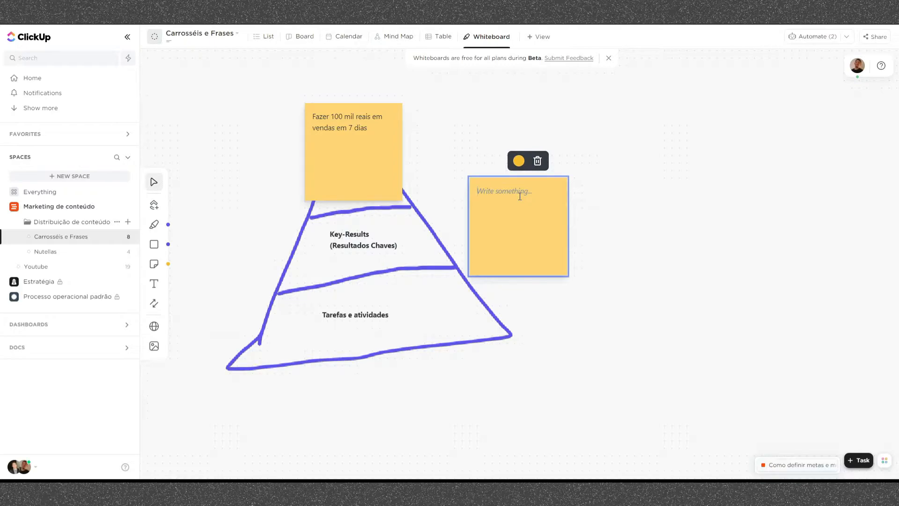
- Place a blue sticky note reading "Captar 10 mil leads com custo máximo de R$2,50 por lead." to the left of the Key-Results label
{"action": "left_click_drag", "start_coordinate": [511, 216], "coordinate": [248, 237]}
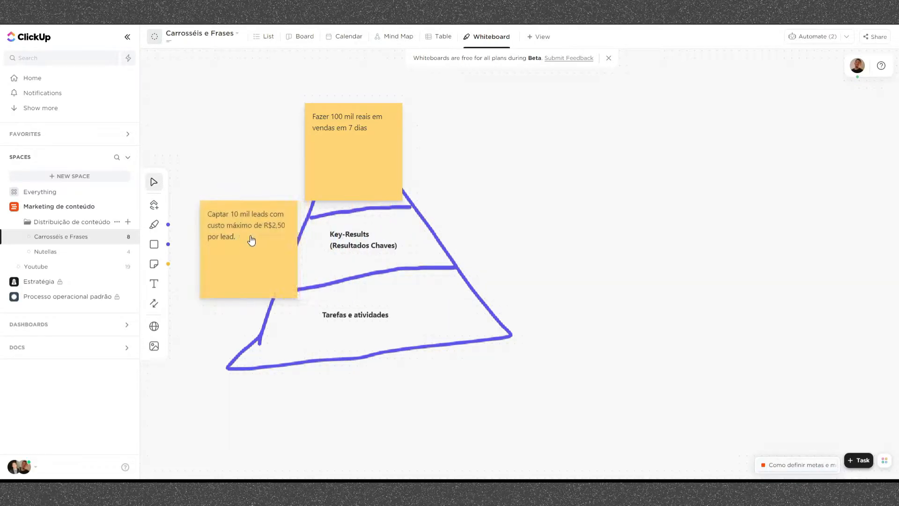
{"action": "left_click", "coordinate": [225, 245]}
{"action": "left_click", "coordinate": [249, 183]}
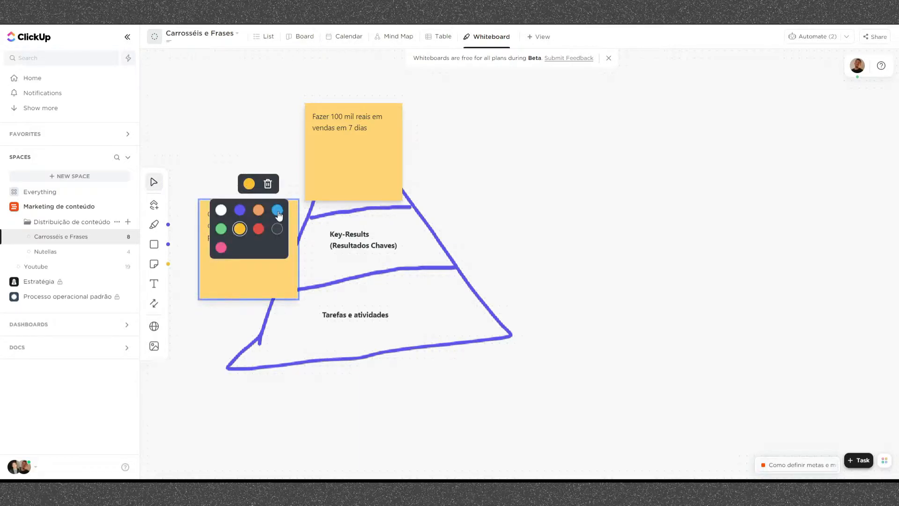
{"action": "left_click", "coordinate": [277, 211]}
{"action": "left_click", "coordinate": [502, 244]}
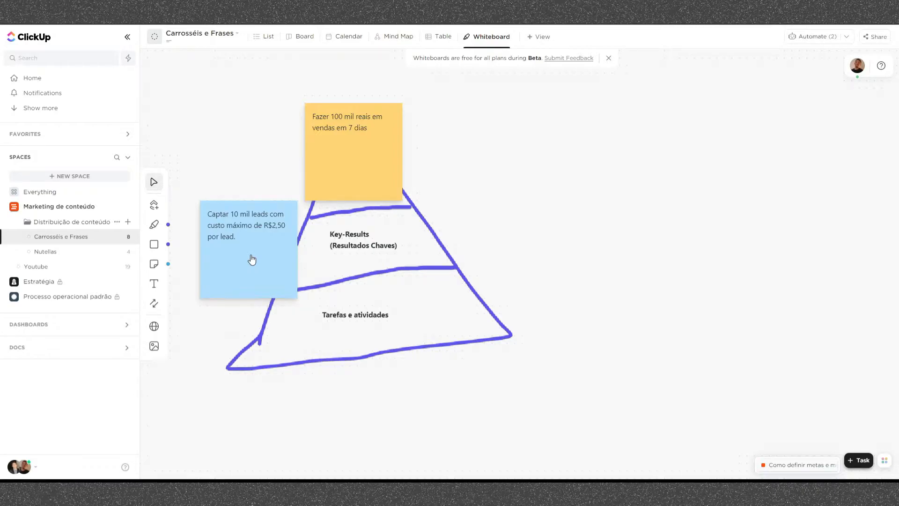
{"action": "left_click_drag", "start_coordinate": [249, 242], "coordinate": [234, 250]}
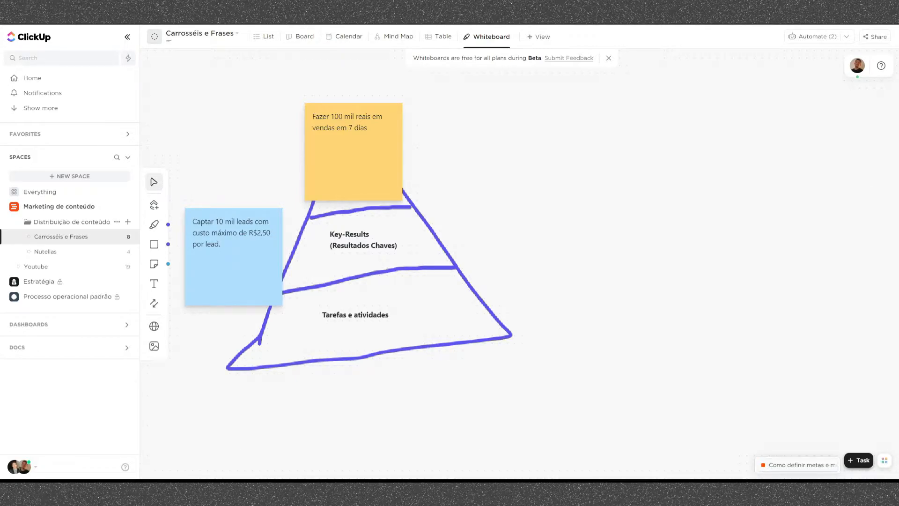
- Duplicate the blue note, change the copy's text to "Aumentar o número de seguidores para 5.000", and align both notes side by side below the yellow note
{"action": "left_click", "coordinate": [229, 253]}
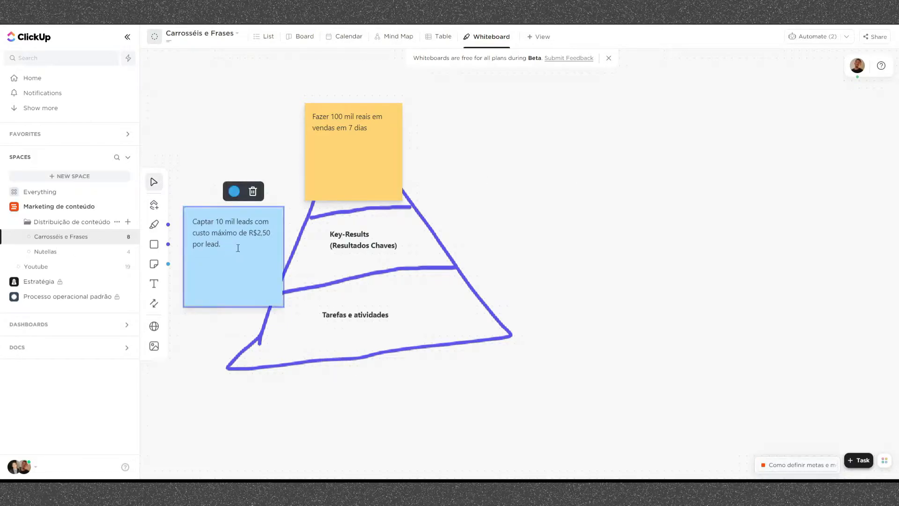
{"action": "key", "text": "ctrl+v"}
{"action": "double_click", "coordinate": [270, 282]}
{"action": "left_click", "coordinate": [238, 299]}
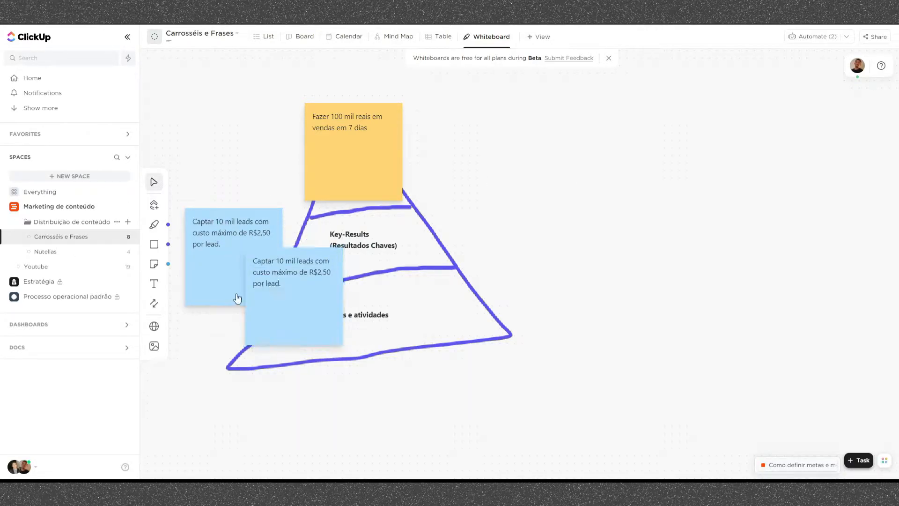
{"action": "left_click_drag", "start_coordinate": [275, 278], "coordinate": [327, 239]}
{"action": "double_click", "coordinate": [325, 237]}
{"action": "key", "text": "ctrl+a"}
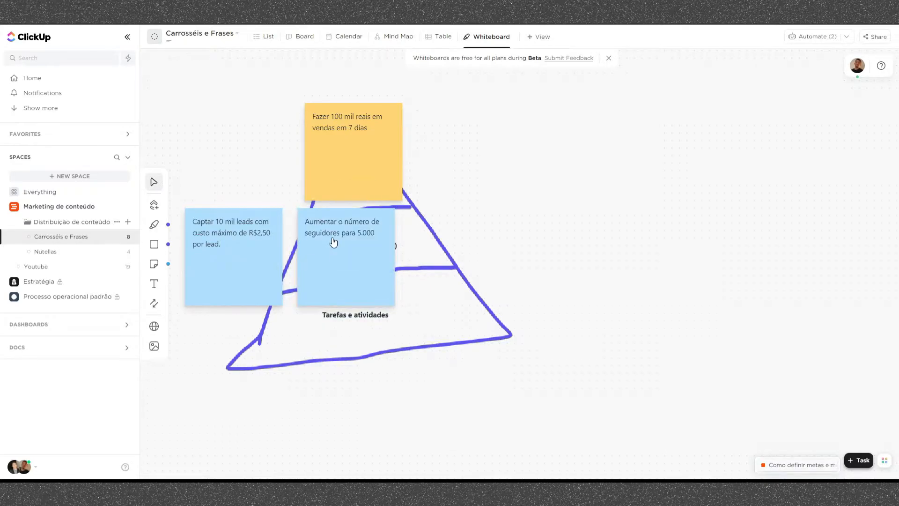
{"action": "left_click_drag", "start_coordinate": [333, 242], "coordinate": [340, 241]}
{"action": "left_click_drag", "start_coordinate": [233, 248], "coordinate": [247, 249]}
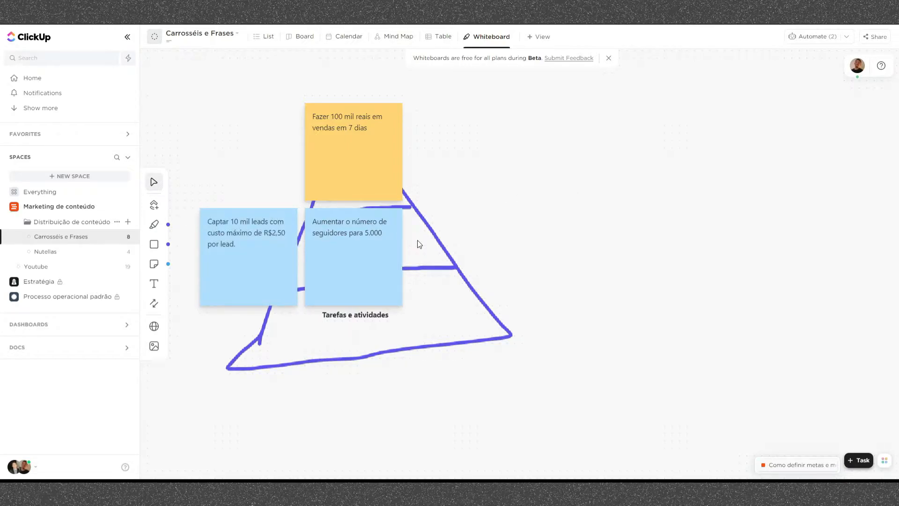
- Duplicate the follower-count note, place the copy to the right in the blue row, and change its text to "Taxa de conversão da landing page (50%)"
{"action": "left_click", "coordinate": [370, 231]}
{"action": "key", "text": "ctrl+c"}
{"action": "key", "text": "ctrl+v"}
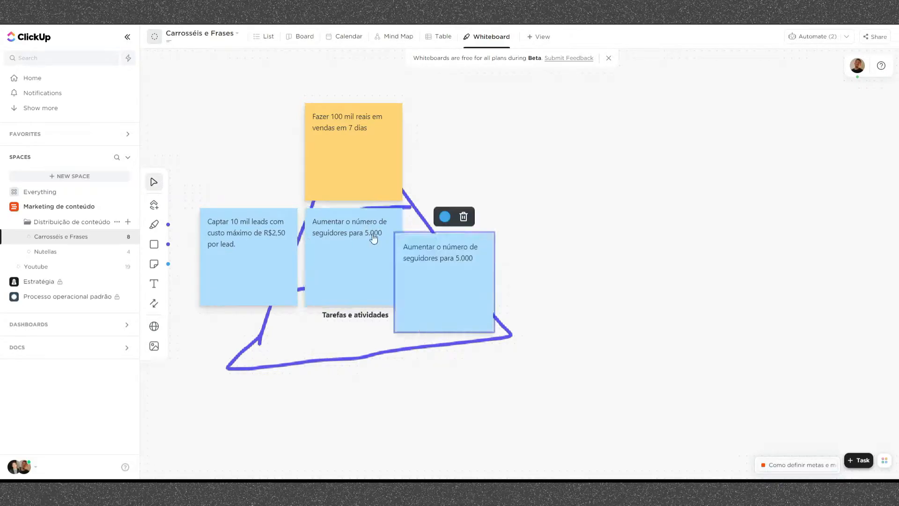
{"action": "left_click_drag", "start_coordinate": [439, 238], "coordinate": [457, 231]}
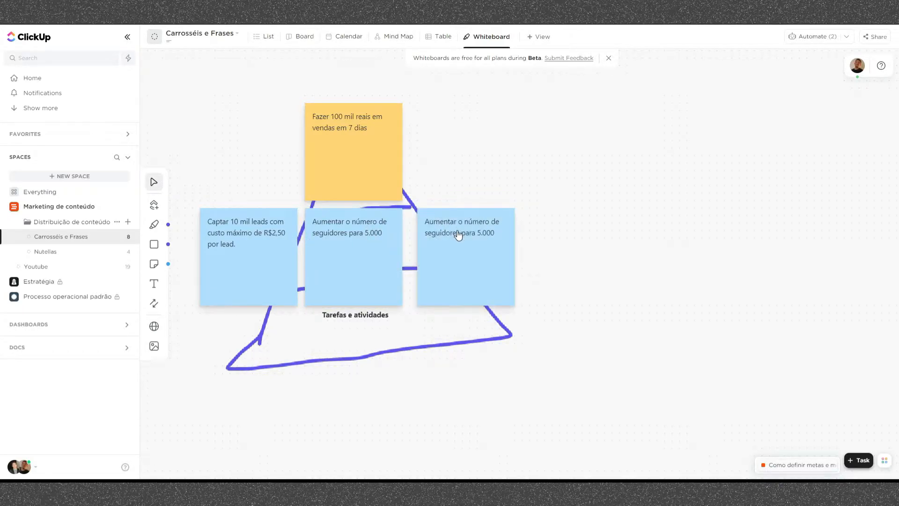
{"action": "triple_click", "coordinate": [458, 232]}
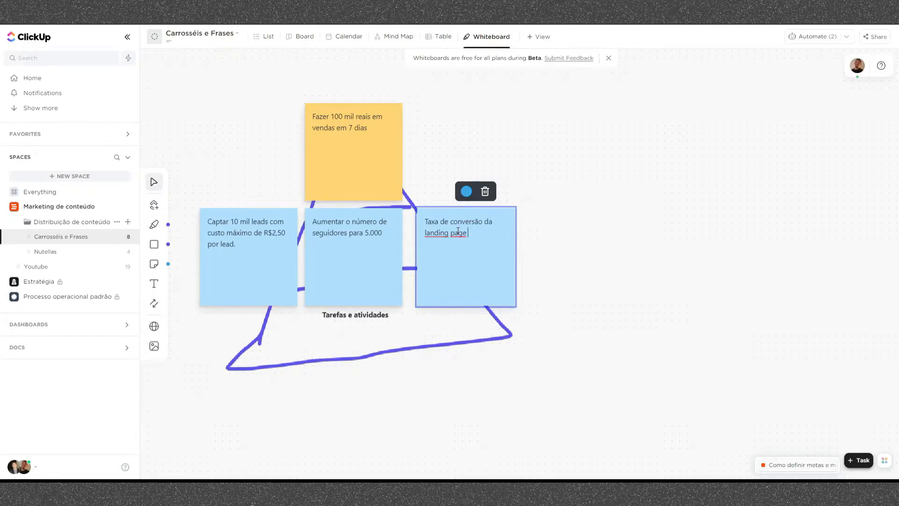
{"action": "type", "text": "05"}
{"action": "left_click", "coordinate": [594, 263]}
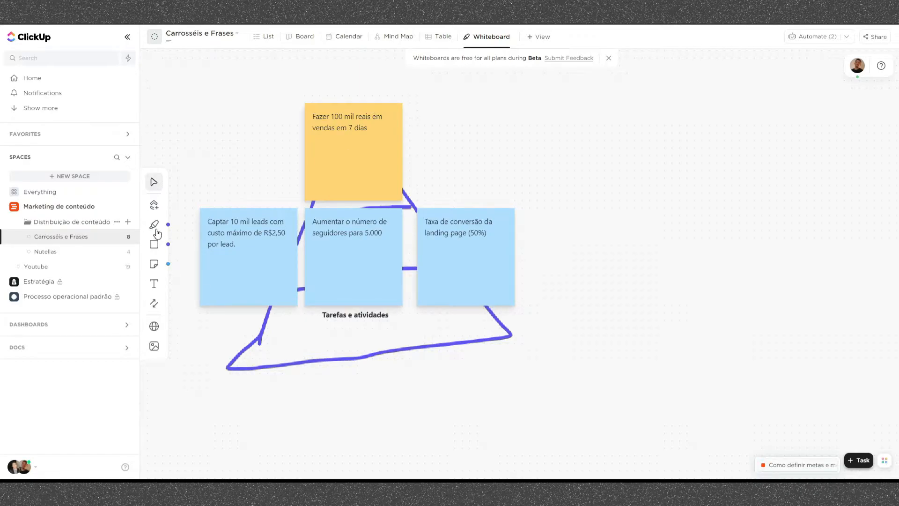
- Add a text box in the empty area right of the sticky notes reading "100.00 > captar 10k leads >"
{"action": "left_click", "coordinate": [155, 284]}
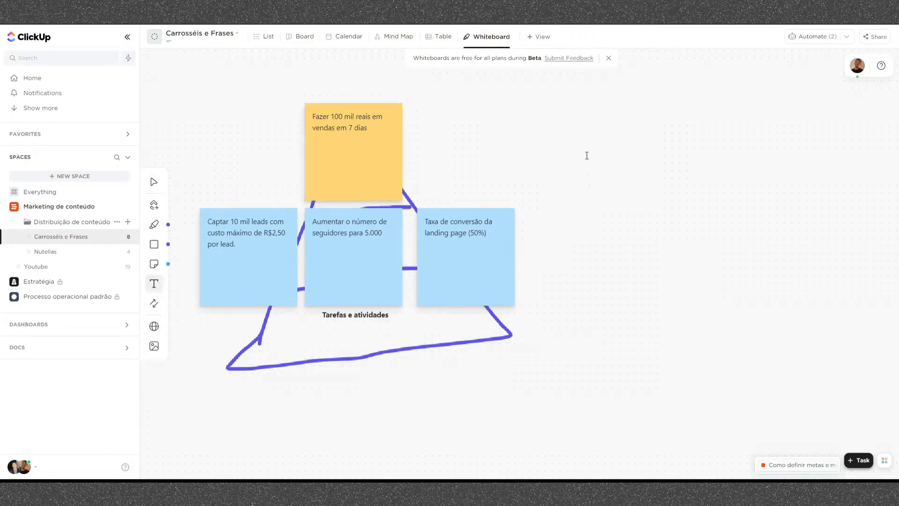
{"action": "left_click", "coordinate": [722, 285]}
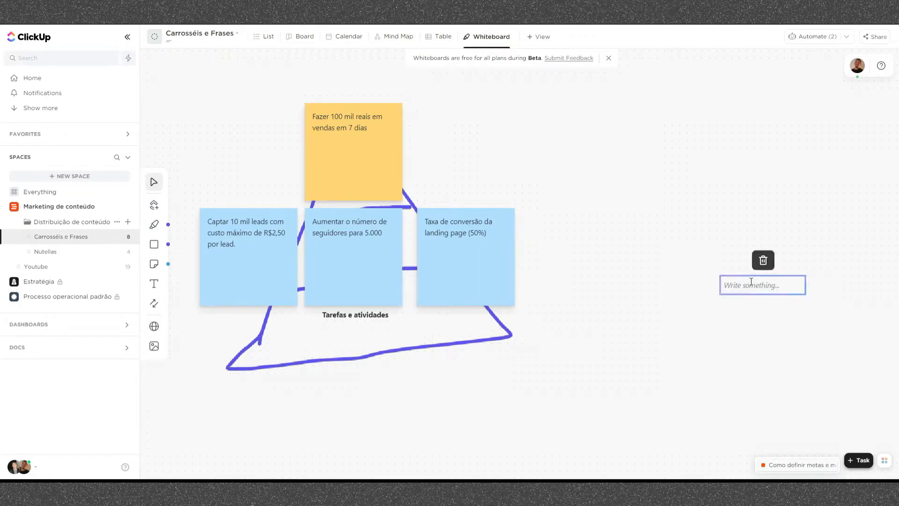
{"action": "type", "text": "100.00"}
{"action": "type", "text": "> captar "}
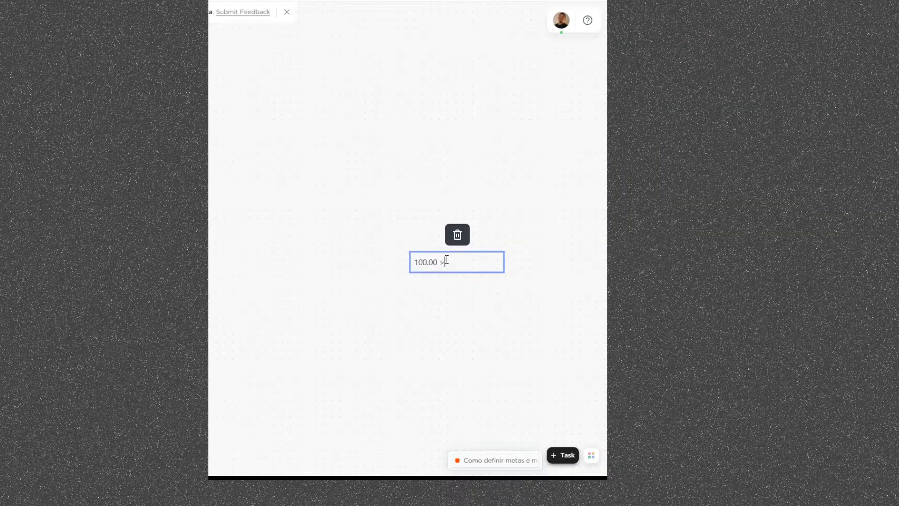
{"action": "type", "text": "10k leads >"}
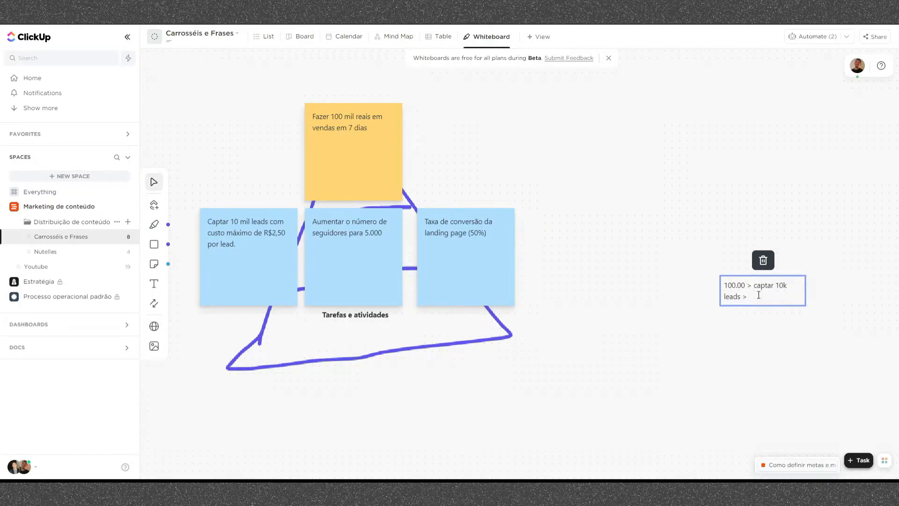
- Complete the calculation text with "5.000 leads" and move "captar 10k leads" onto its own line below "100.00 >"
{"action": "type", "text": "0"}
{"action": "type", "text": "10 reais"}
{"action": "left_click_drag", "start_coordinate": [779, 296], "coordinate": [750, 296]}
{"action": "type", "text": "50"}
{"action": "type", "text": ".000 leads"}
{"action": "key", "text": "Return"}
{"action": "key", "text": "Return"}
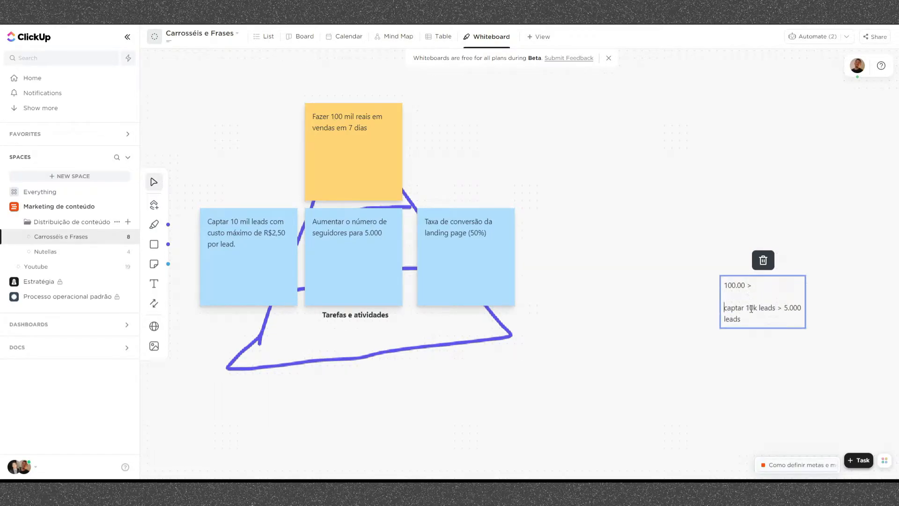
- Put "5.000 leads" on a separate line without its ">" sign, with blank lines around it
{"action": "left_click", "coordinate": [778, 309]}
{"action": "key", "text": "Return"}
{"action": "key", "text": "Return"}
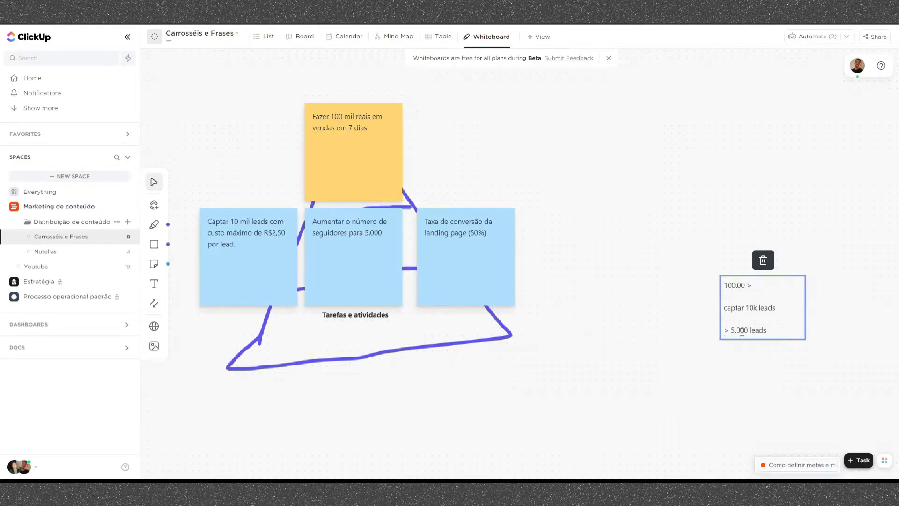
{"action": "key", "text": "Delete"}
{"action": "key", "text": "Delete"}
{"action": "key", "text": "BackSpace"}
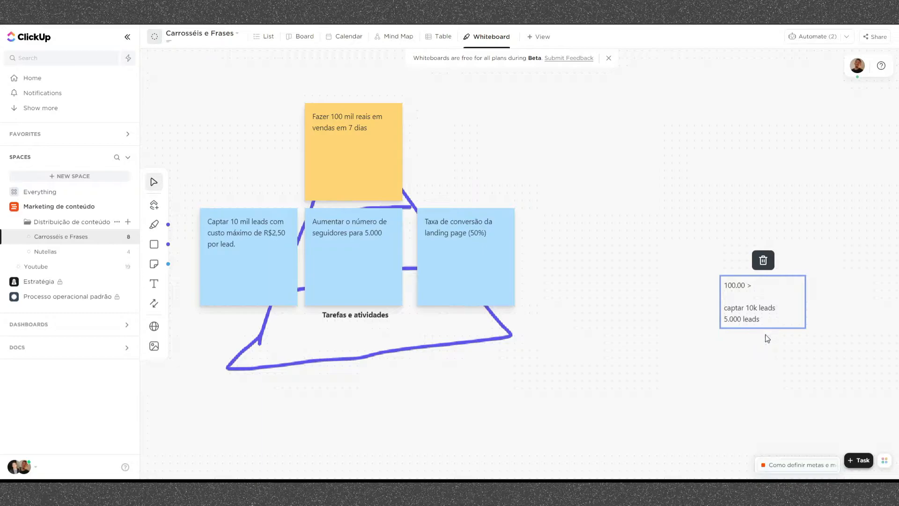
{"action": "key", "text": "Return"}
{"action": "key", "text": "Return"}
{"action": "key", "text": "Return"}
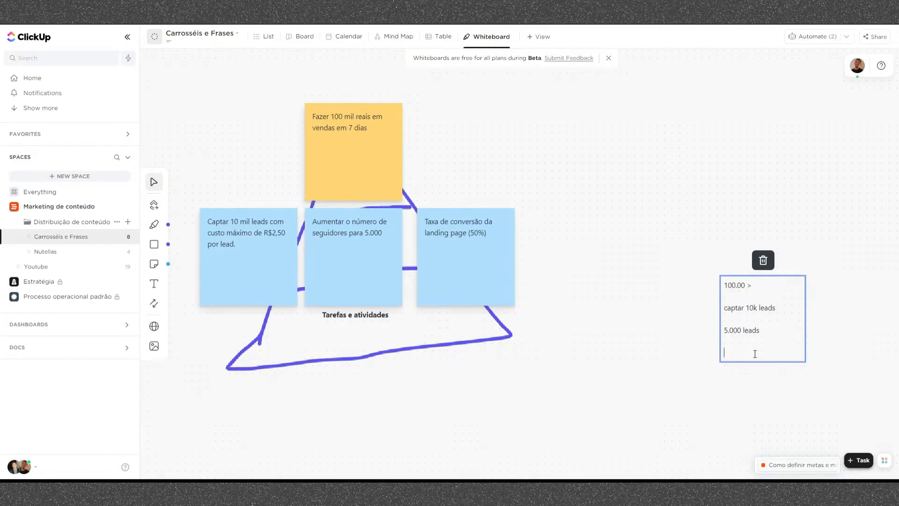
- Add the lines "255" and "100k" to the calculation text, and delete the whole text box
{"action": "type", "text": "200 *"}
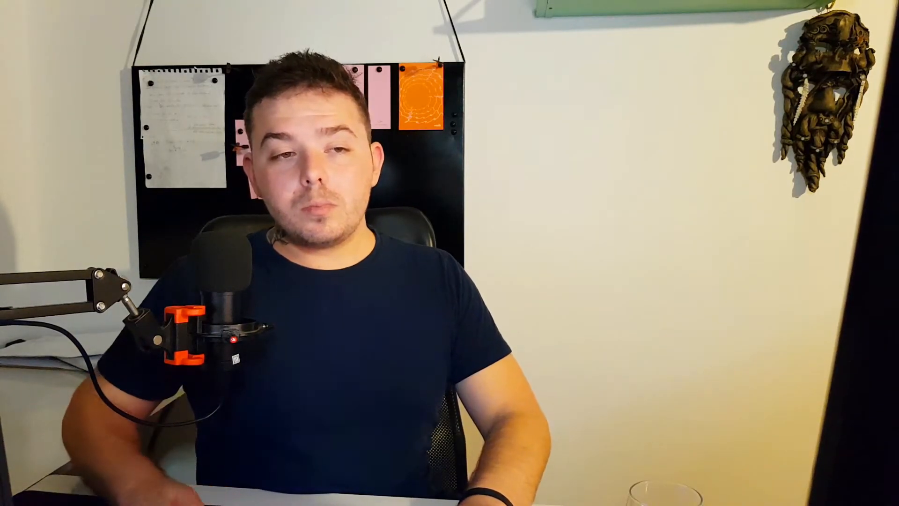
{"action": "key", "text": "Return"}
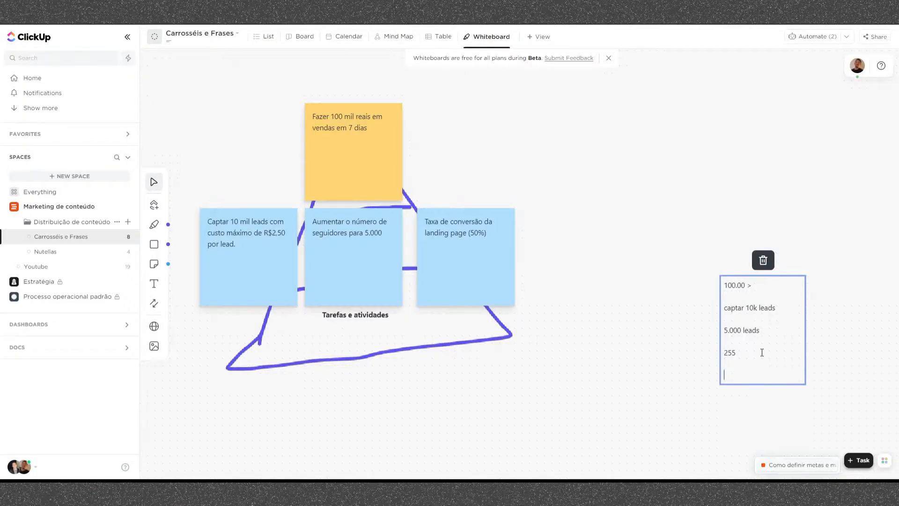
{"action": "type", "text": "100k"}
{"action": "left_click_drag", "start_coordinate": [634, 217], "coordinate": [801, 369]}
{"action": "key", "text": "Delete"}
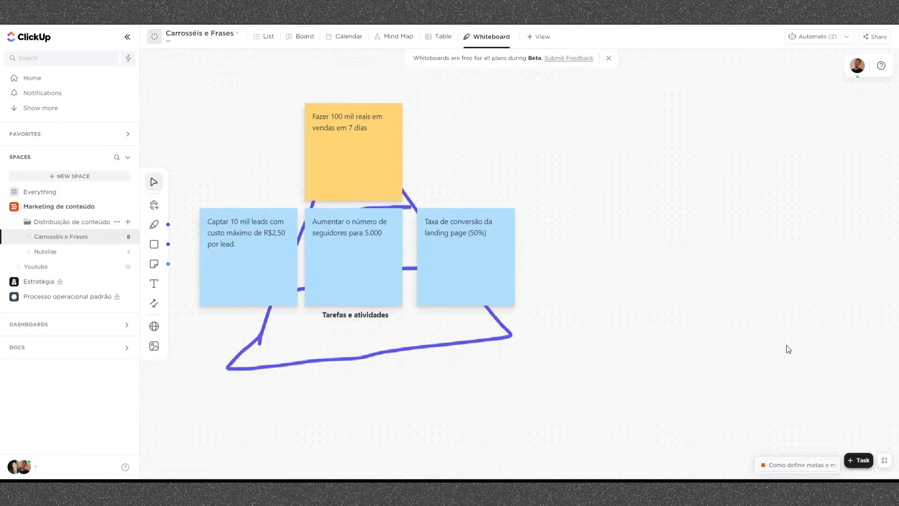
- Change the landing-page conversion rate on the rightmost blue note to 60%
{"action": "left_click", "coordinate": [469, 236]}
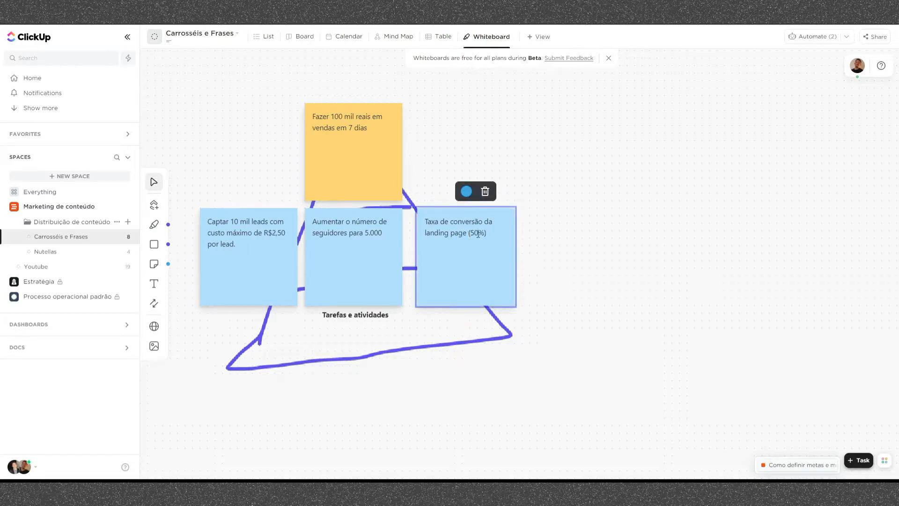
{"action": "left_click", "coordinate": [478, 234]}
{"action": "key", "text": "BackSpace"}
{"action": "type", "text": "6"}
{"action": "left_click", "coordinate": [604, 248]}
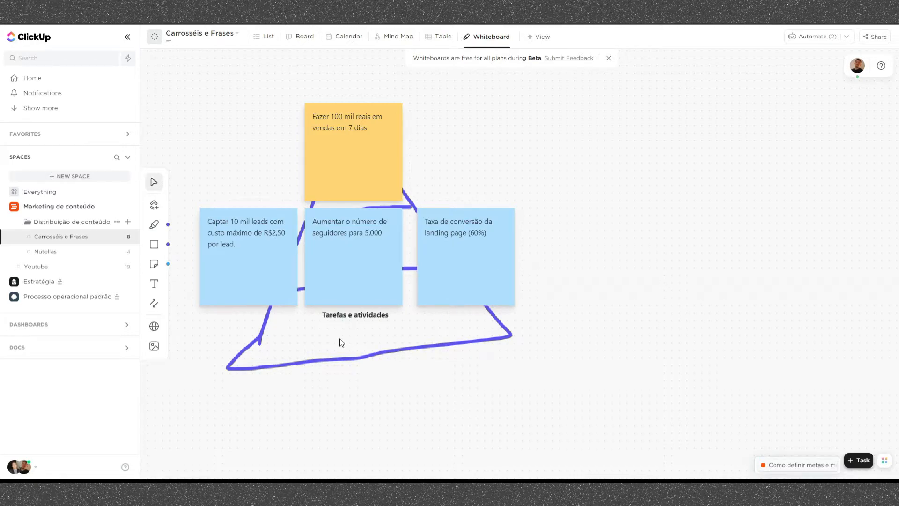
{"action": "left_click", "coordinate": [316, 261]}
{"action": "left_click_drag", "start_coordinate": [315, 258], "coordinate": [354, 304]}
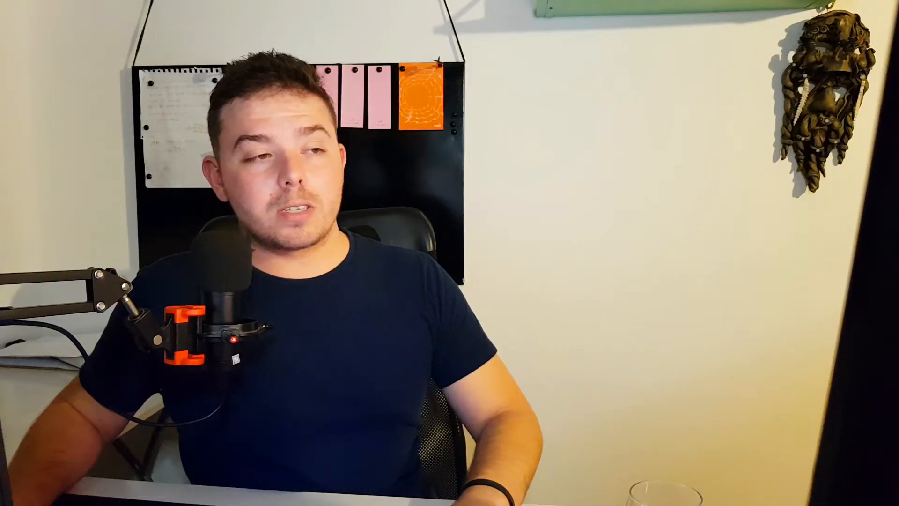
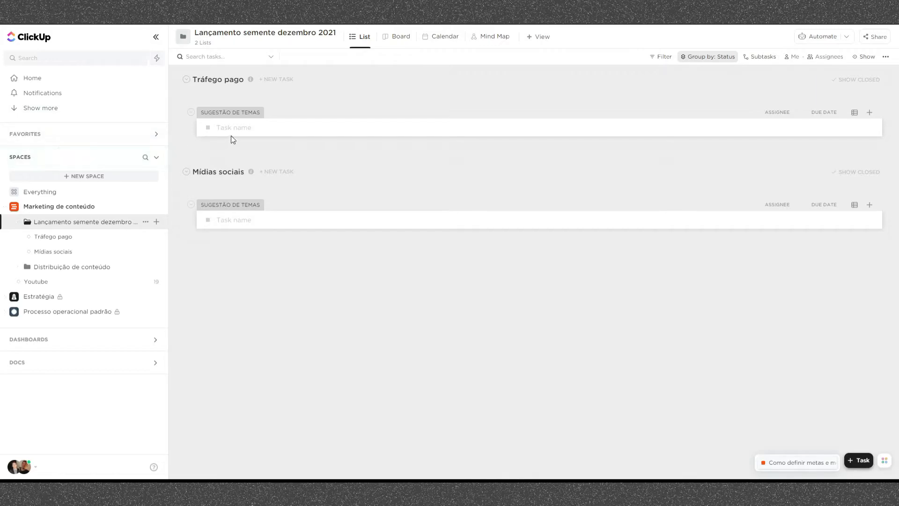
- Create the tasks "Atingimos 20% da meta", "Atingimos 50% da meta", "Atingimos 75% da meta" and "Atingimos 100% da meta" in both Tráfego pago and Mídias sociais
{"action": "left_click", "coordinate": [248, 126]}
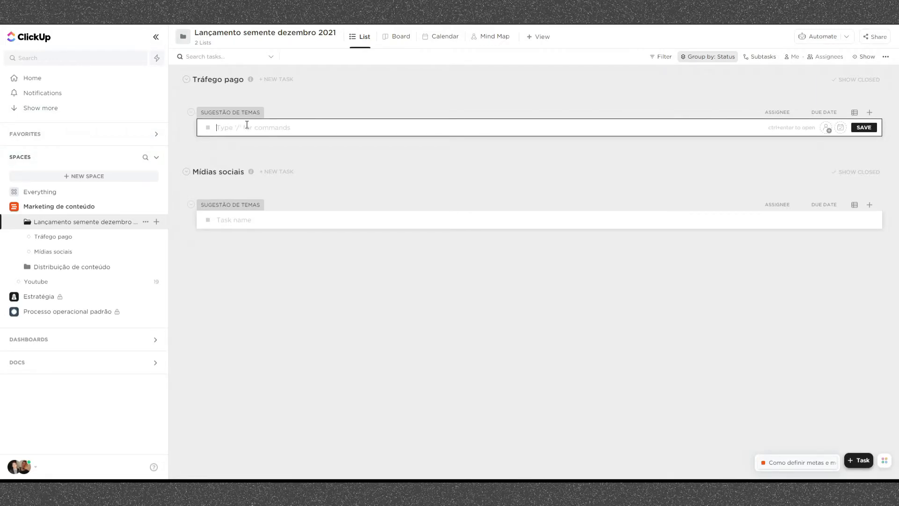
{"action": "type", "text": "Atingimos 20% da meta Atingimos 50% da meta Atingimos 75% da meta Atingimos 100% da meta"}
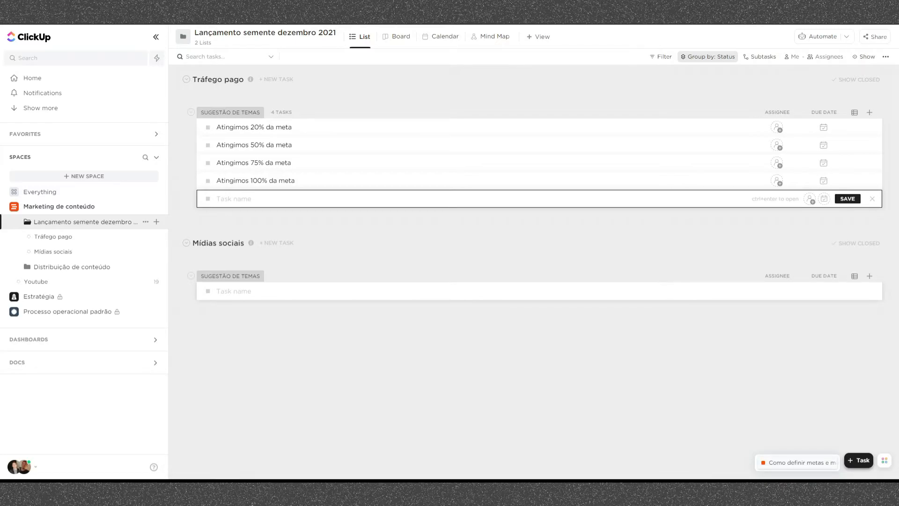
{"action": "left_click", "coordinate": [367, 288]}
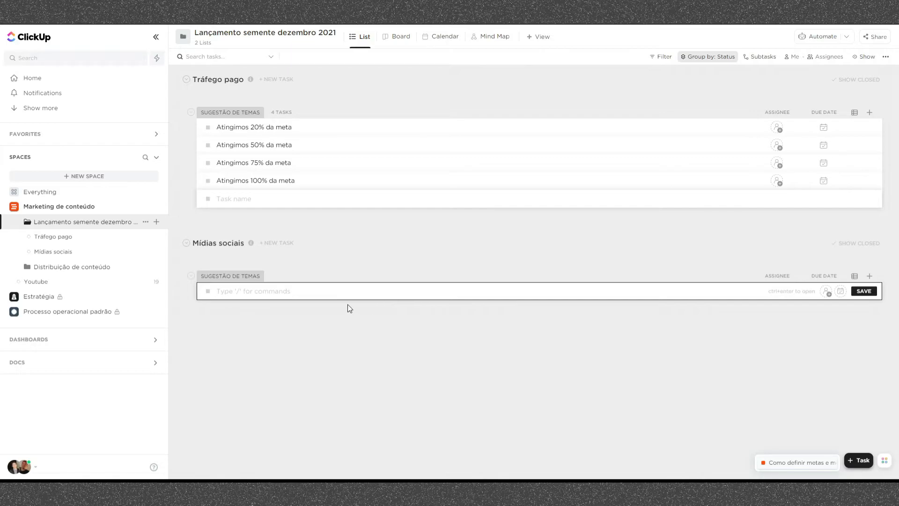
{"action": "type", "text": "Atingimos 20% da meta Atingimos 50% da meta Atingimos 75% da meta Atingimos 100% da meta"}
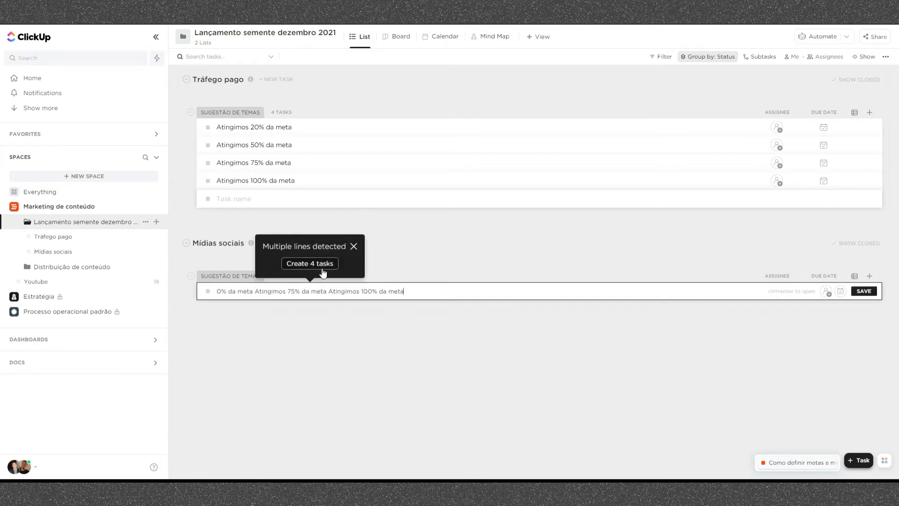
{"action": "left_click", "coordinate": [322, 265]}
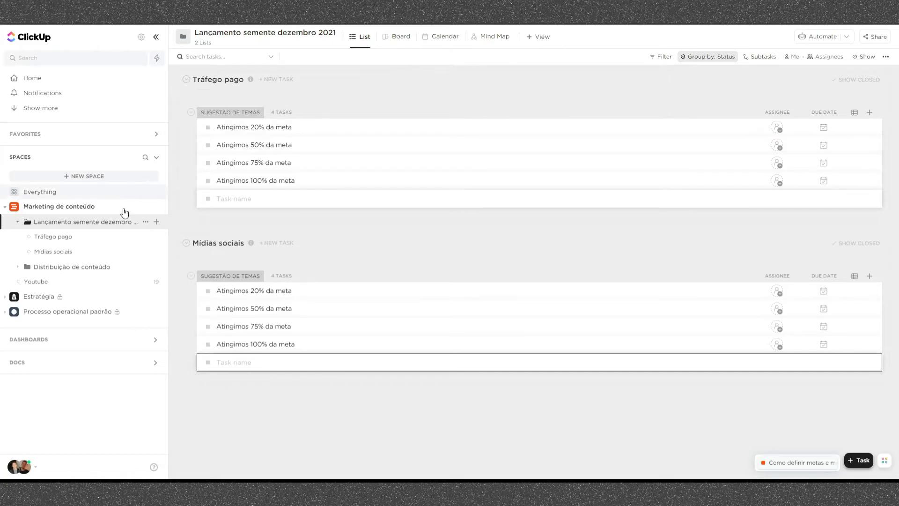
- Open the details of the Tráfego pago list and set its status colour to green
{"action": "left_click", "coordinate": [52, 236]}
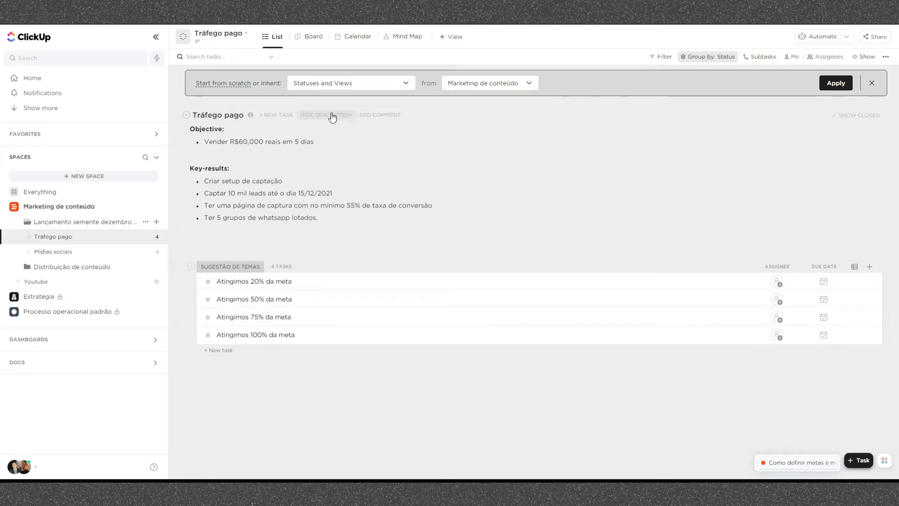
{"action": "left_click", "coordinate": [284, 139]}
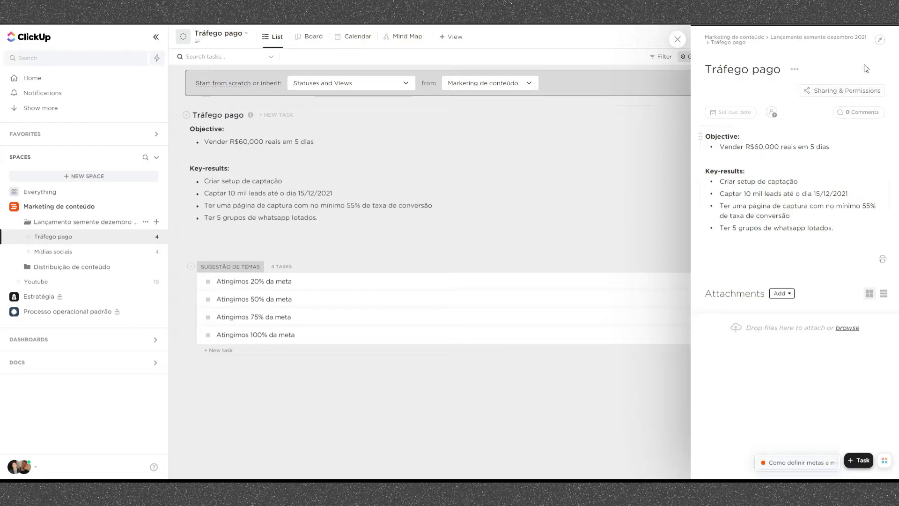
{"action": "left_click", "coordinate": [879, 39]}
{"action": "left_click", "coordinate": [870, 55]}
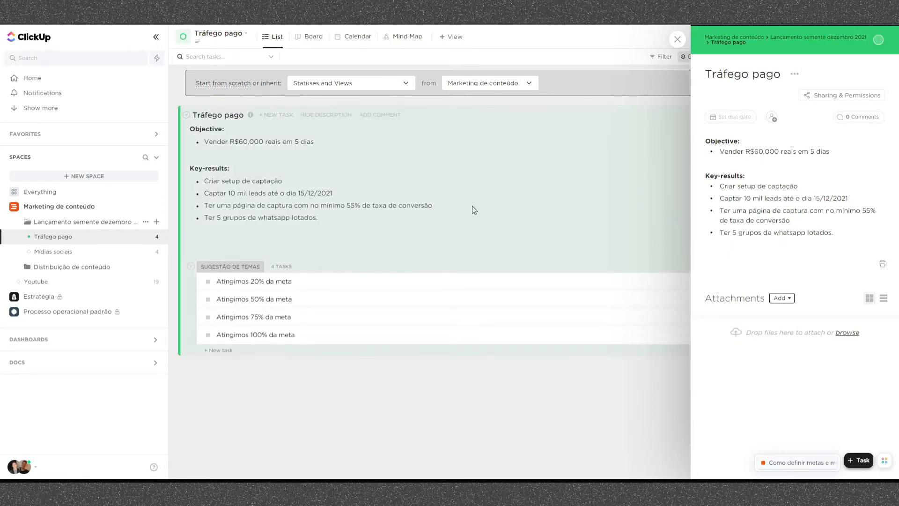
- Return to the Lançamento semente dezembro 2021 folder and set the Mídias sociais list's status colour to red
{"action": "left_click", "coordinate": [62, 223]}
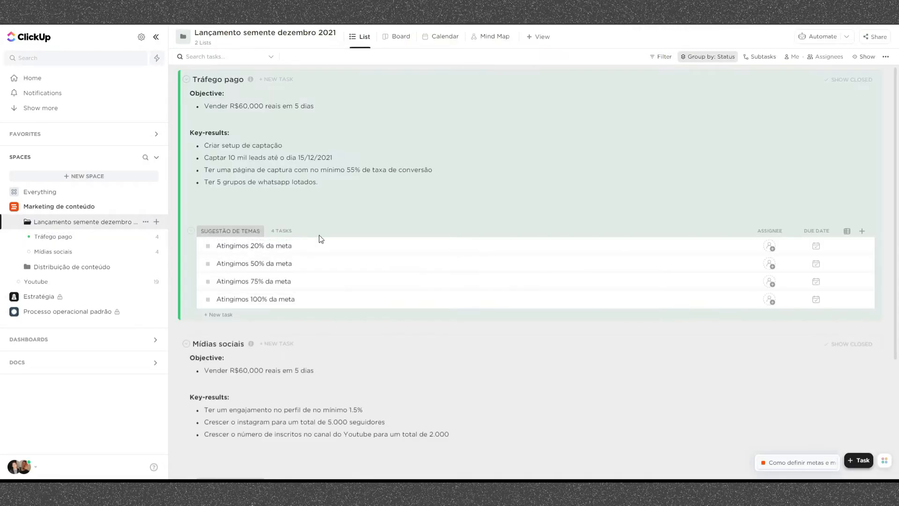
{"action": "scroll", "coordinate": [593, 297], "scroll_direction": "down", "scroll_amount": 2}
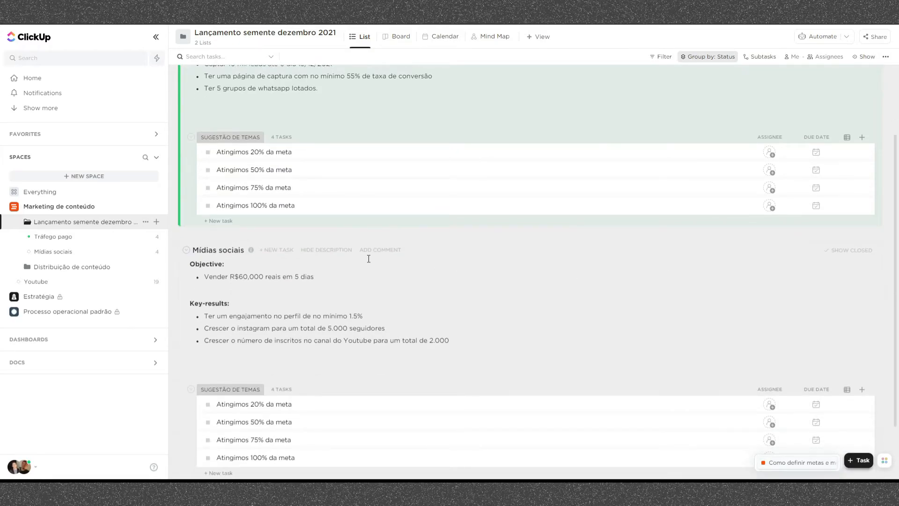
{"action": "left_click", "coordinate": [351, 267]}
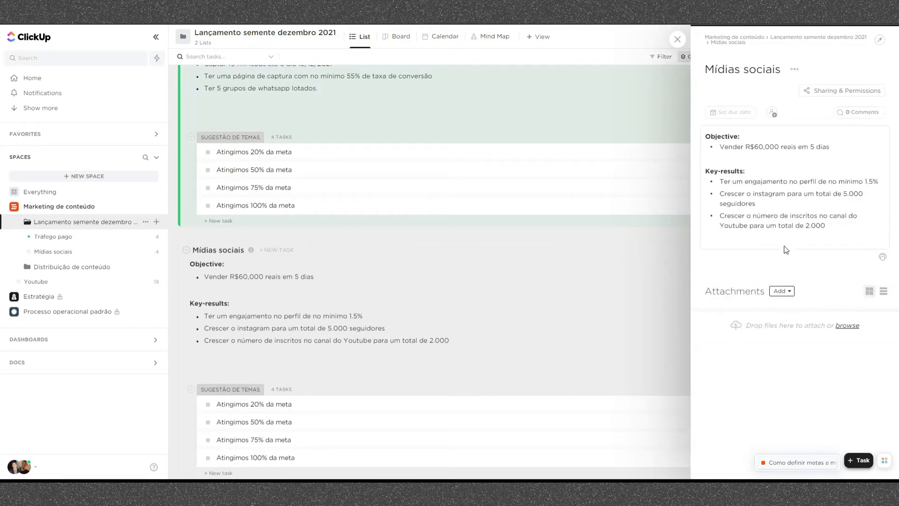
{"action": "left_click", "coordinate": [878, 42]}
{"action": "left_click", "coordinate": [841, 52]}
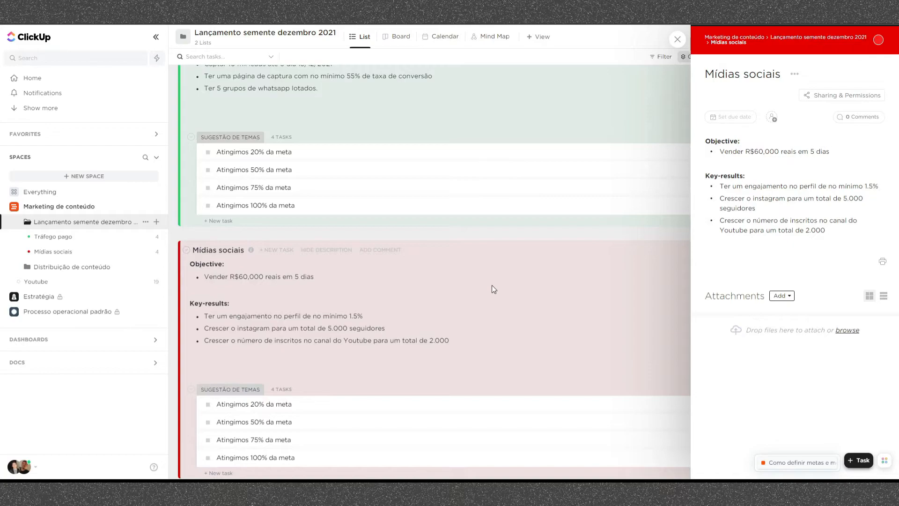
- Collapse the Tráfego pago and Mídias sociais lists to hide their tasks, and close the list details
{"action": "scroll", "coordinate": [492, 287], "scroll_direction": "up", "scroll_amount": 2}
{"action": "left_click", "coordinate": [186, 81]}
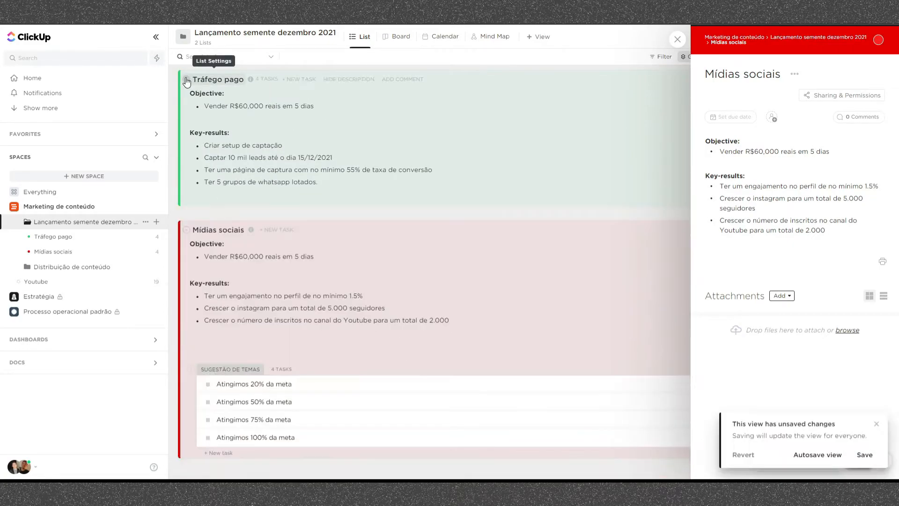
{"action": "left_click", "coordinate": [186, 230]}
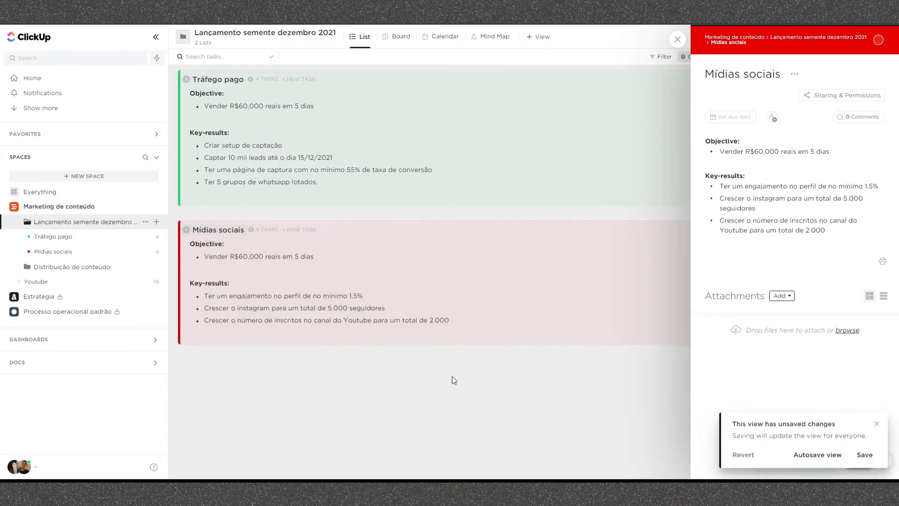
{"action": "left_click", "coordinate": [678, 39]}
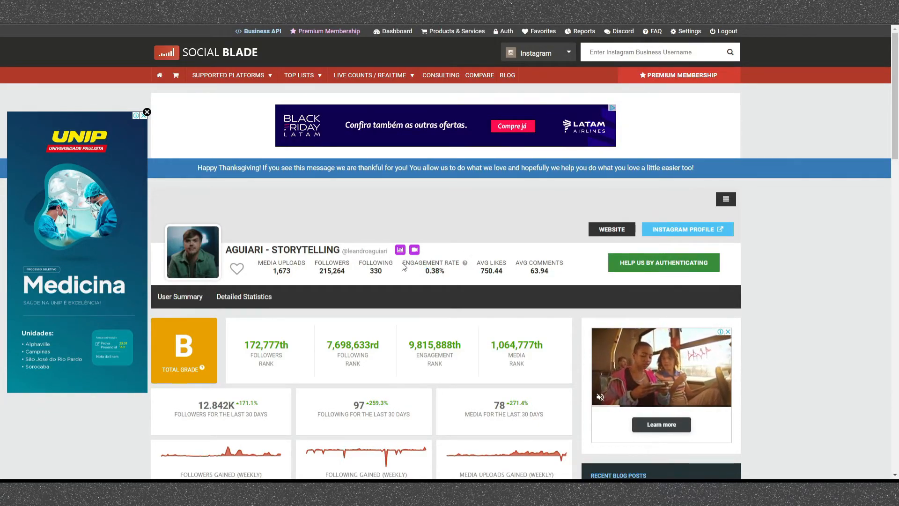
- On the Social Blade page, examine the Instagram profile's engagement rate
{"action": "left_click_drag", "start_coordinate": [402, 263], "coordinate": [428, 267]}
{"action": "left_click", "coordinate": [438, 269]}
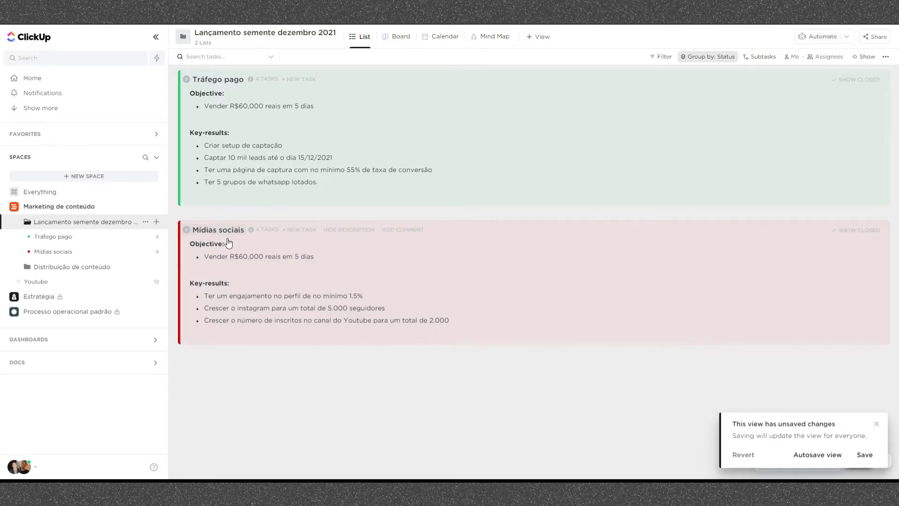
- Add the task "Fazer a copy completa da landing page" to the Tráfego pago list, assigned to yourself and due 26 November 2021
{"action": "left_click", "coordinate": [98, 239]}
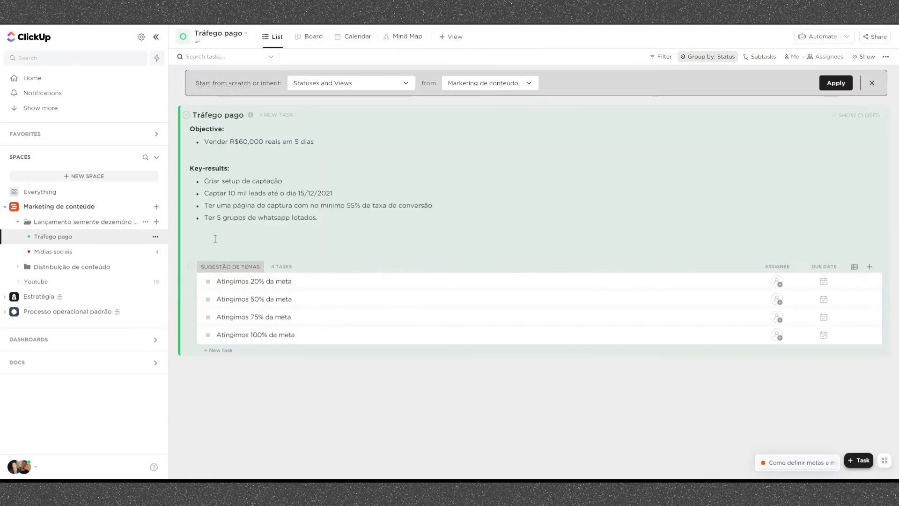
{"action": "left_click", "coordinate": [220, 350]}
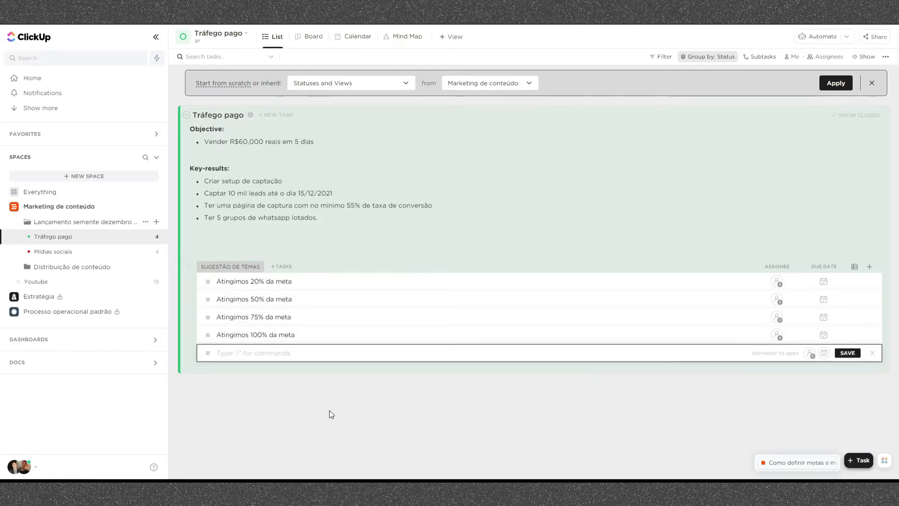
{"action": "type", "text": "Faze"}
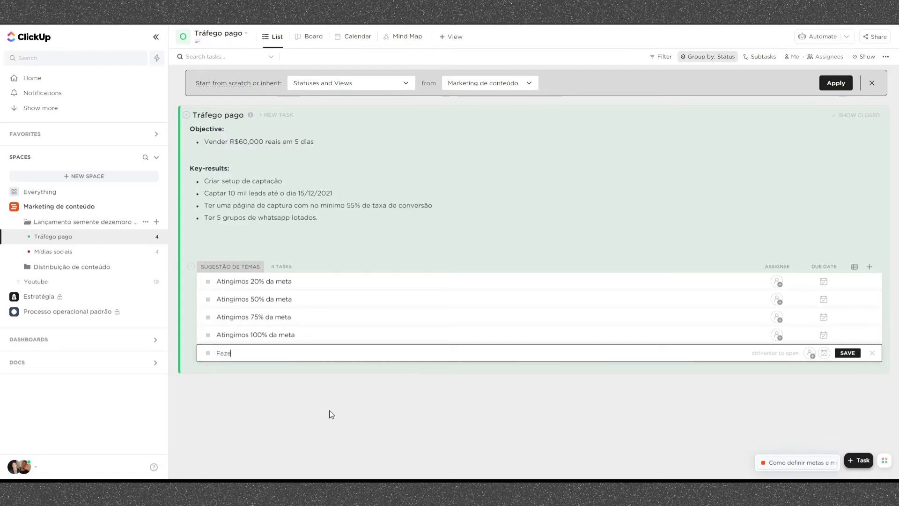
{"action": "type", "text": "r a copy complet"}
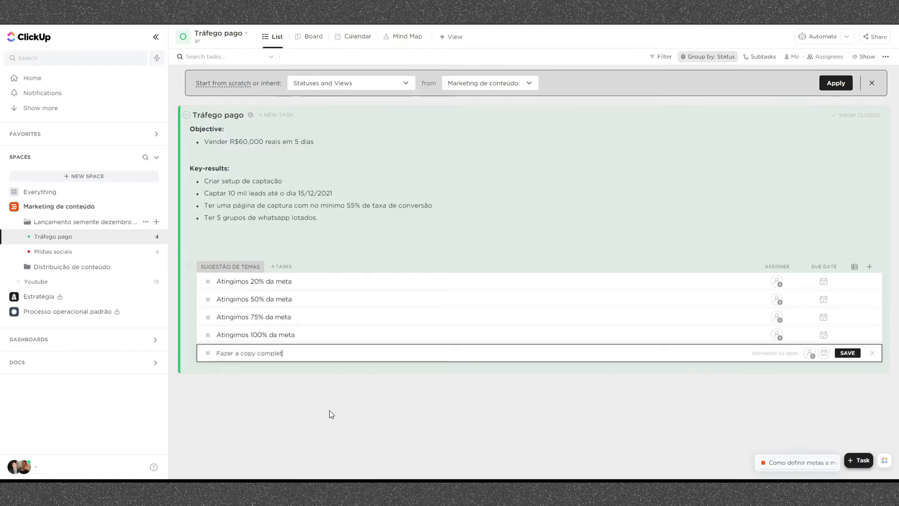
{"action": "type", "text": "a da landing page"}
{"action": "left_click", "coordinate": [808, 356]}
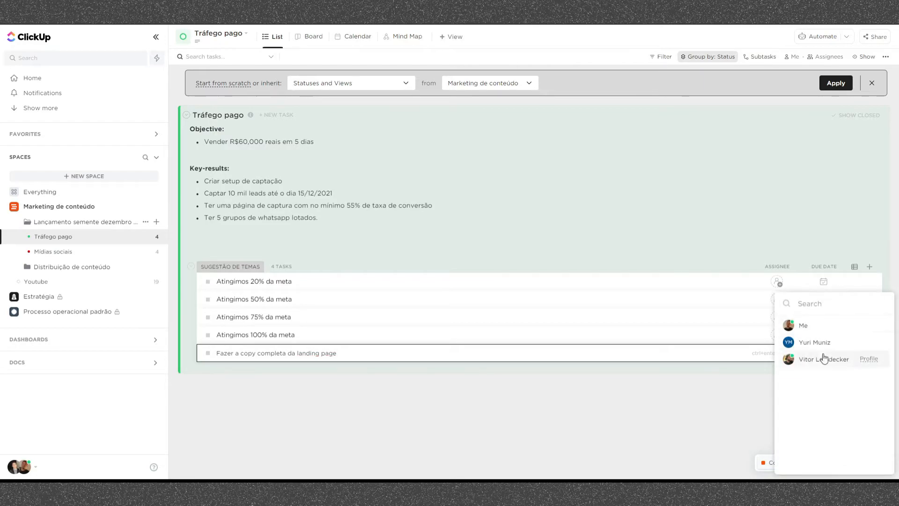
{"action": "left_click", "coordinate": [823, 327]}
{"action": "left_click", "coordinate": [824, 354]}
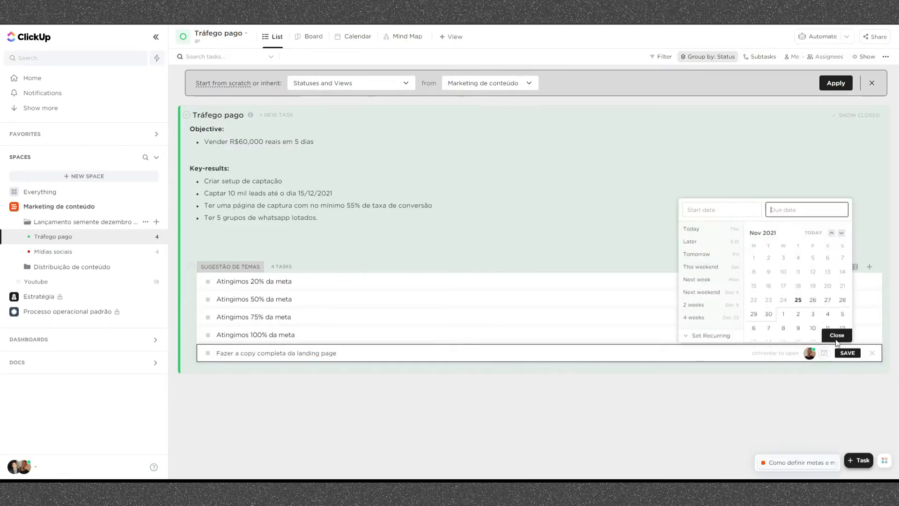
{"action": "left_click", "coordinate": [813, 300]}
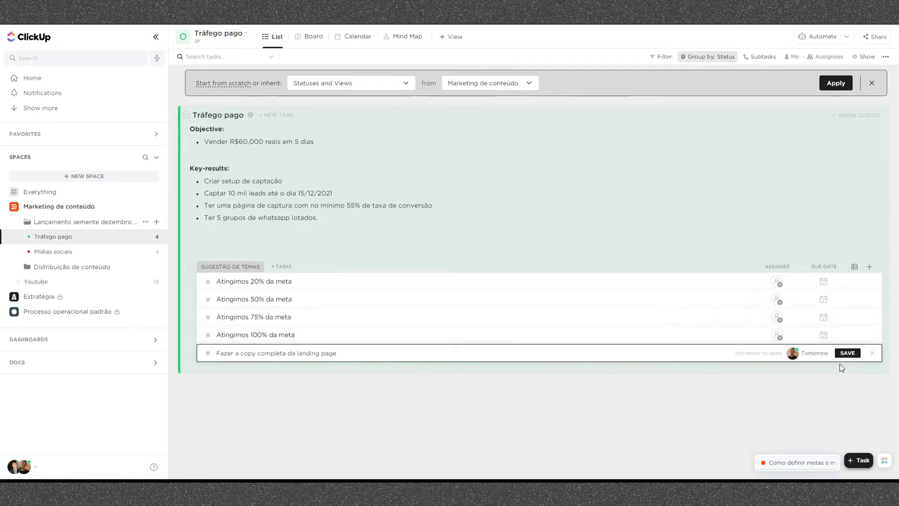
{"action": "left_click", "coordinate": [847, 353]}
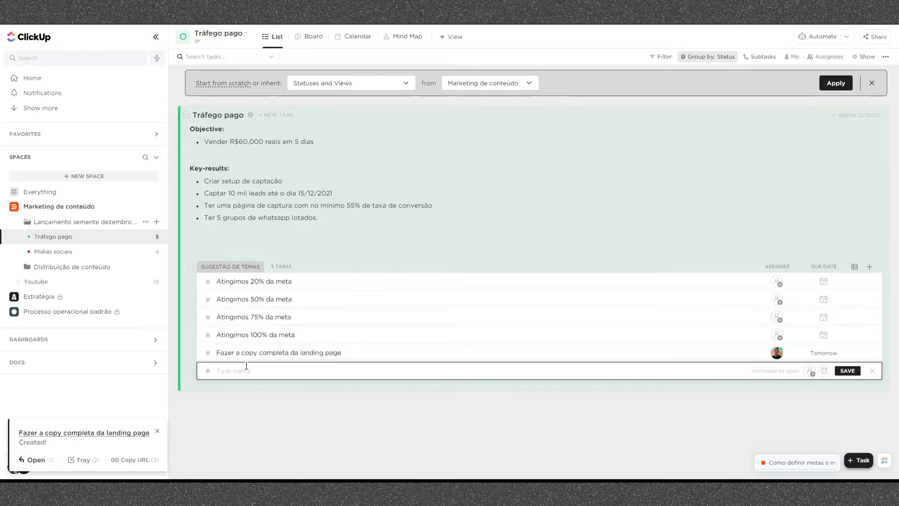
- Add the task "Criar o design da landing page", assigned to yourself and due 27 November 2021
{"action": "type", "text": "Criar o design da landing page"}
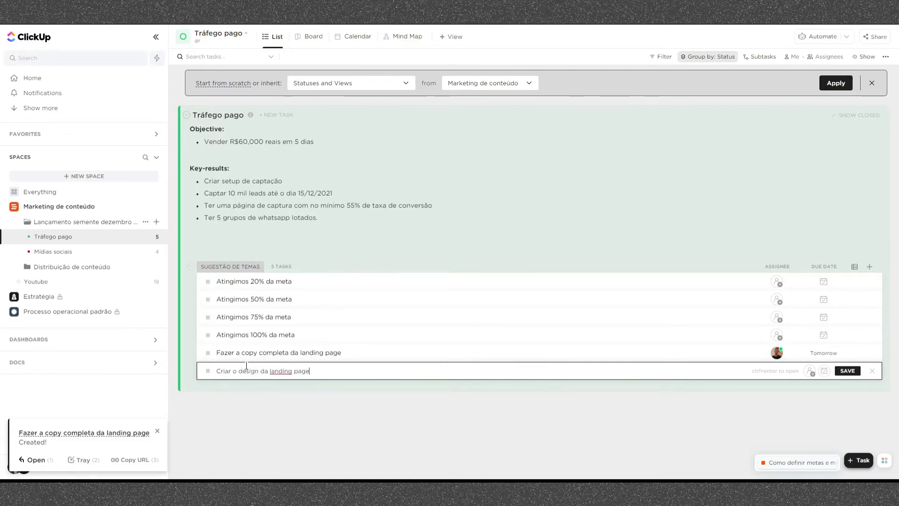
{"action": "left_click", "coordinate": [811, 373]}
{"action": "left_click", "coordinate": [813, 334]}
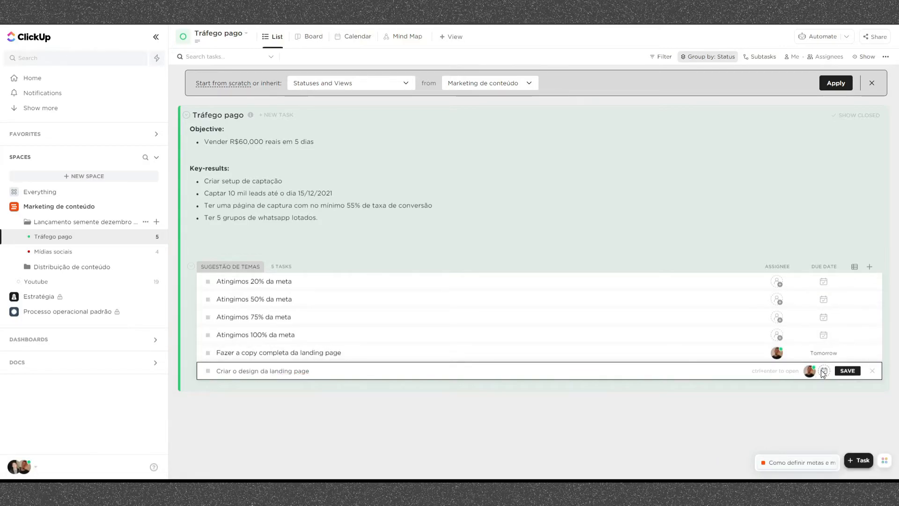
{"action": "left_click", "coordinate": [824, 371]}
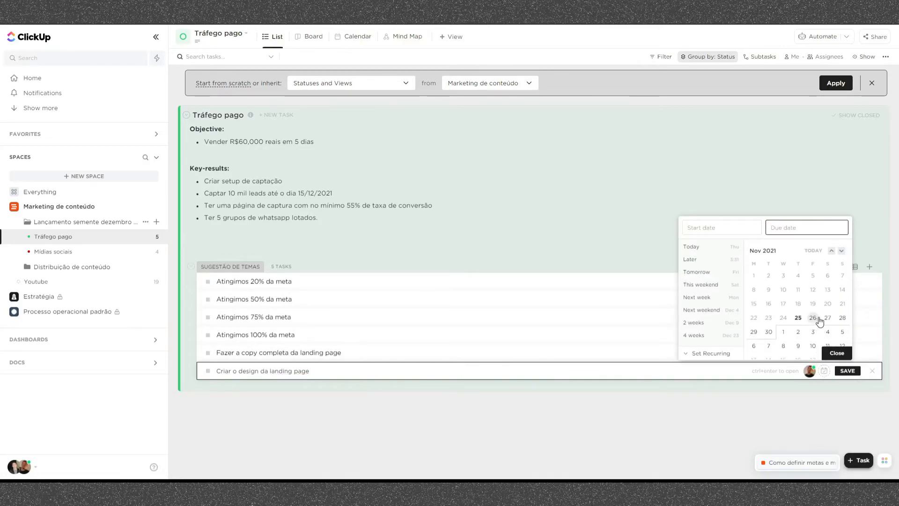
{"action": "left_click", "coordinate": [828, 320]}
{"action": "left_click", "coordinate": [837, 353]}
{"action": "left_click", "coordinate": [847, 370]}
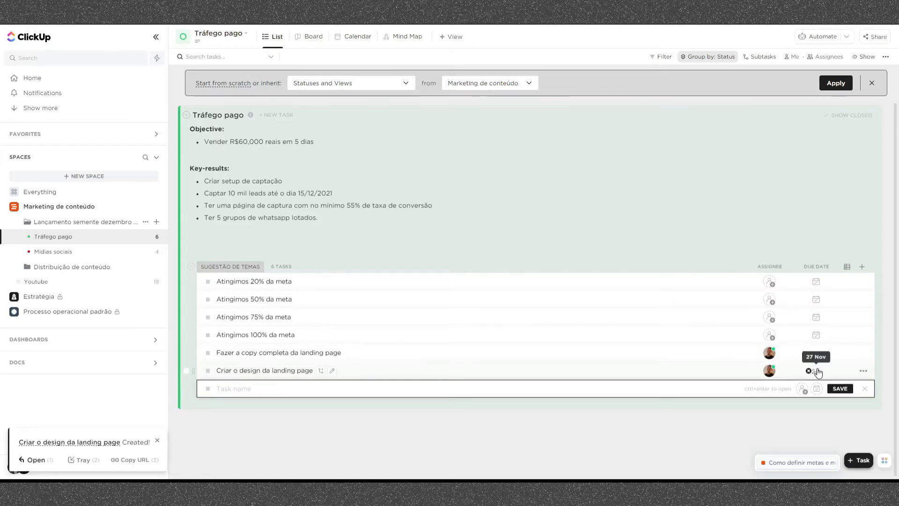
- Add the task "Conectar formulário do e-mail marketing na landing page e criar funil de double optin", assigned to yourself and due 28/11/2021
{"action": "left_click", "coordinate": [289, 390]}
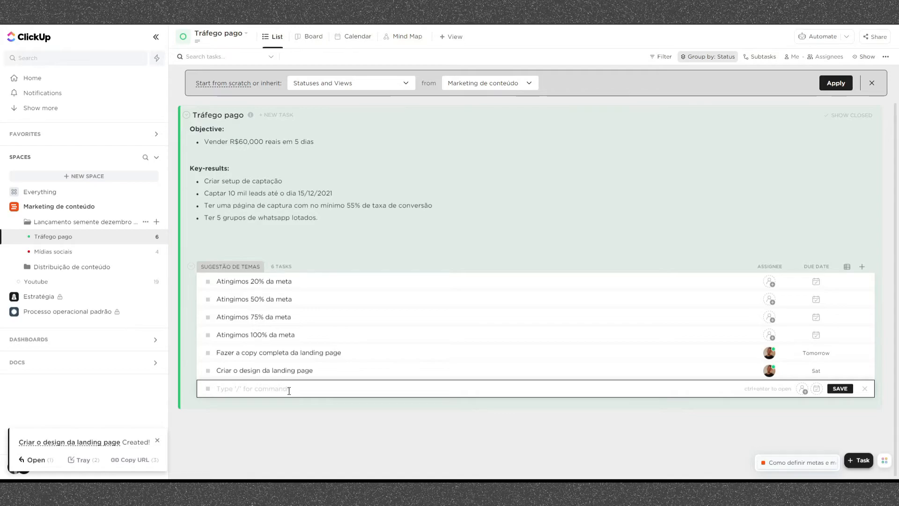
{"action": "type", "text": "Conectar formulário do e-mail marketing e criar funil de double optin"}
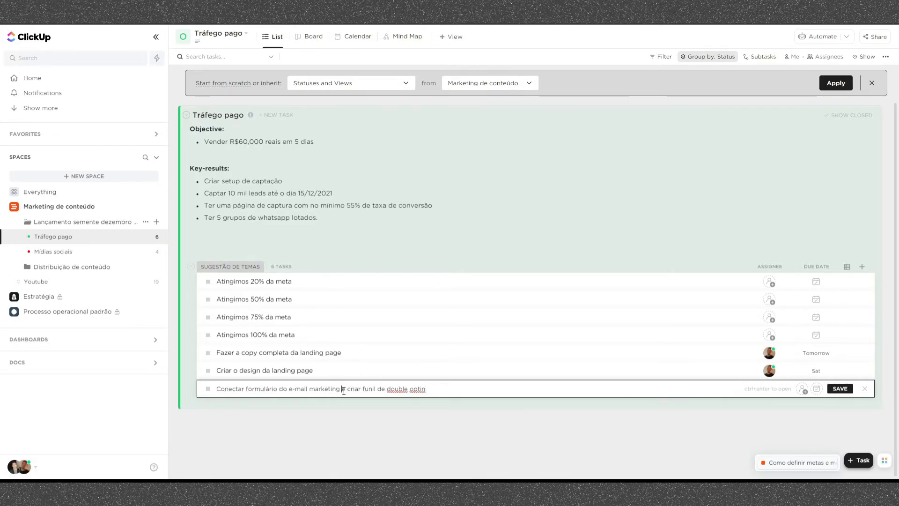
{"action": "type", "text": "na landing page"}
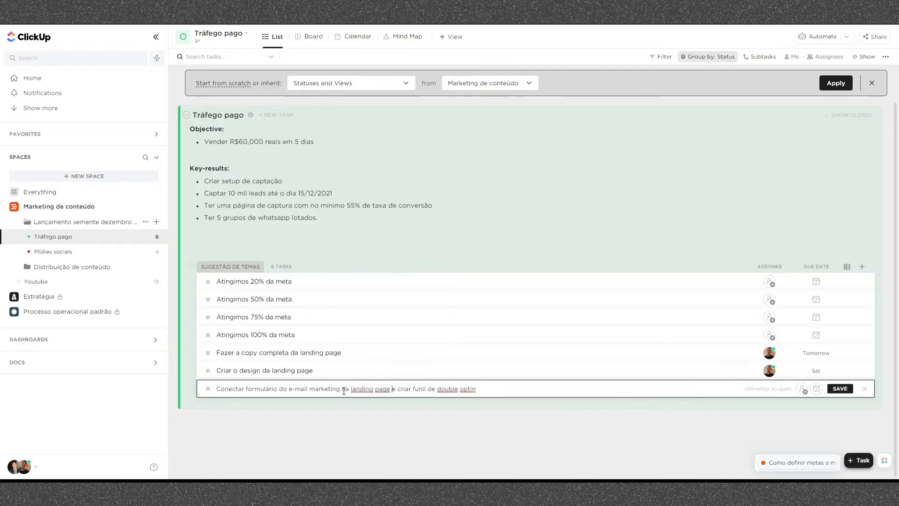
{"action": "left_click", "coordinate": [800, 393]}
{"action": "left_click", "coordinate": [810, 328]}
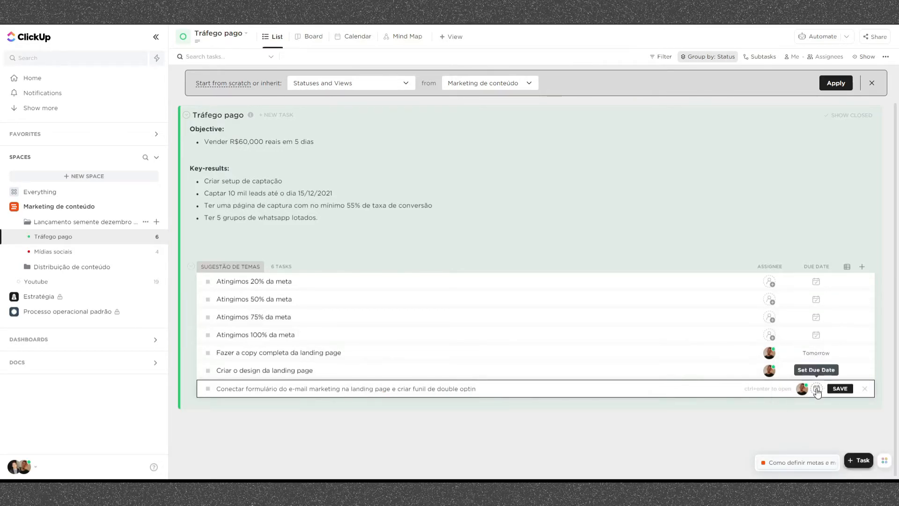
{"action": "left_click", "coordinate": [817, 389]}
{"action": "left_click", "coordinate": [842, 335]}
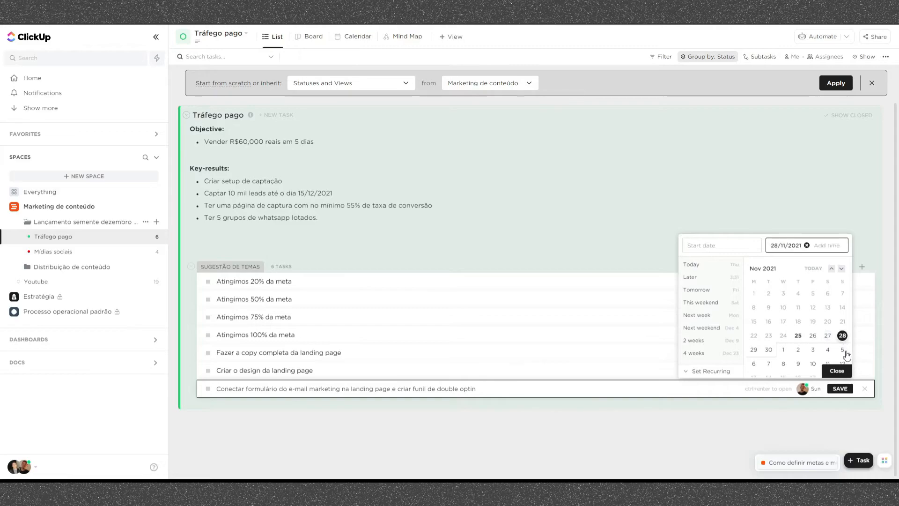
{"action": "left_click", "coordinate": [837, 370]}
{"action": "left_click", "coordinate": [843, 392]}
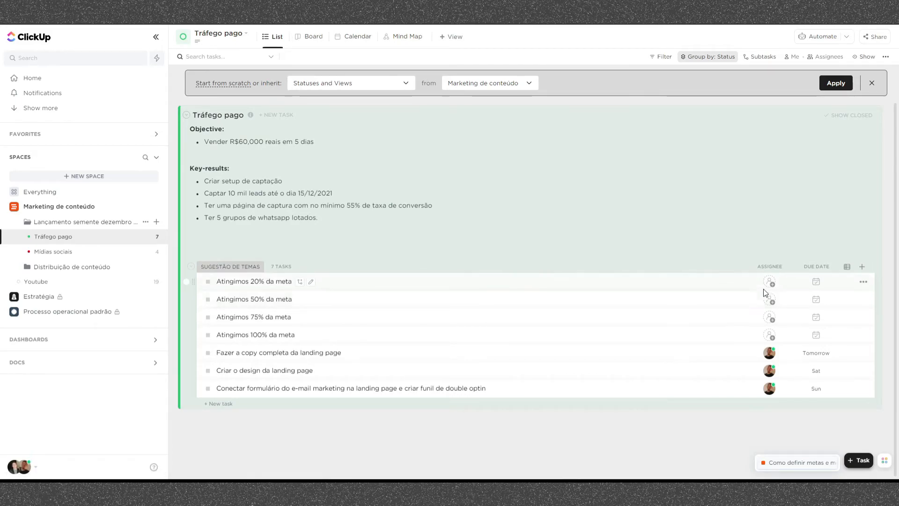
- Assign the task "Atingimos 20% da meta" to yourself
{"action": "left_click", "coordinate": [769, 299]}
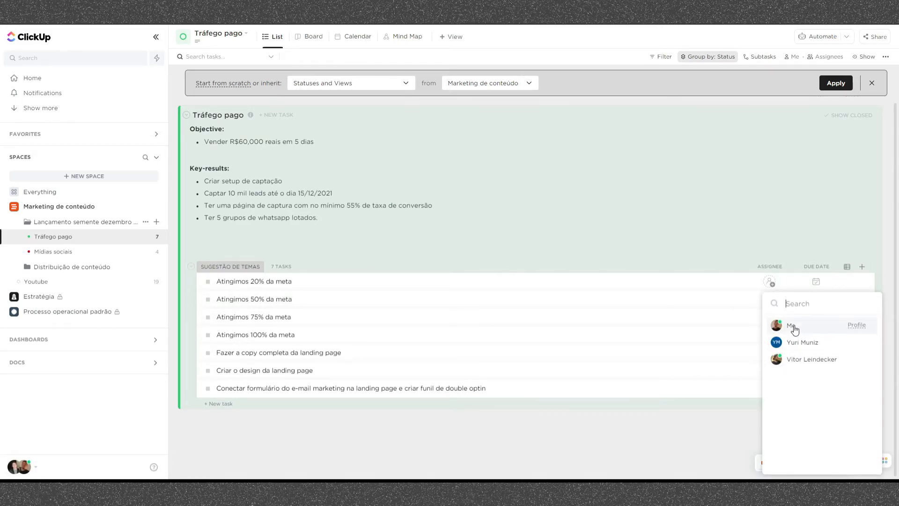
{"action": "left_click", "coordinate": [792, 327]}
{"action": "left_click", "coordinate": [768, 291]}
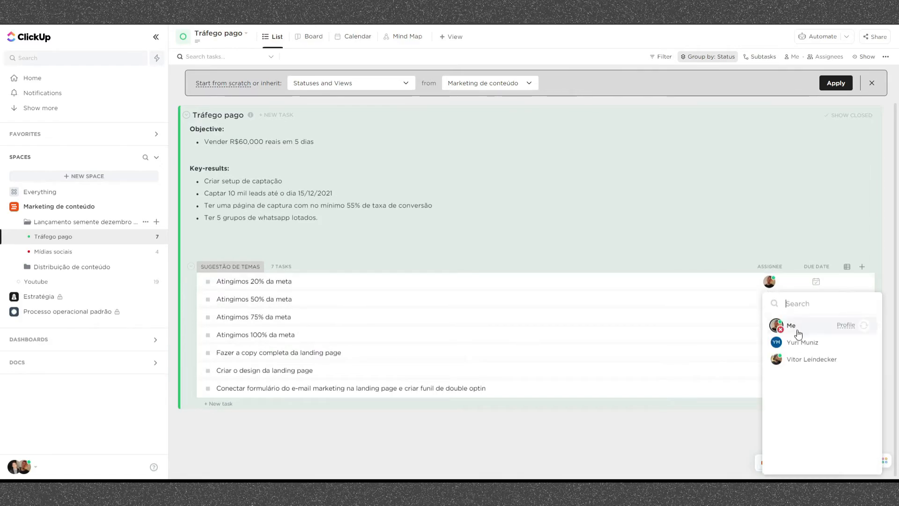
{"action": "left_click", "coordinate": [733, 428]}
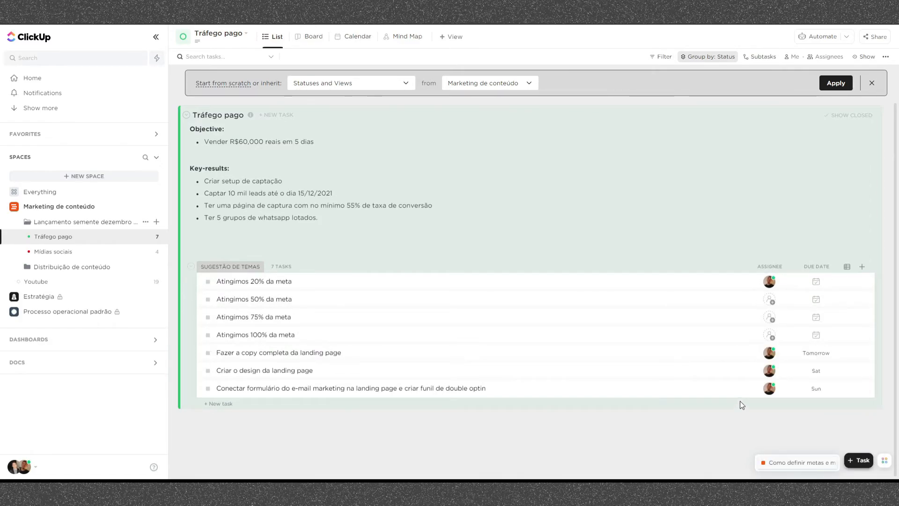
- Apply a custom status template running from Aberto to Concluído, including Pronto, to the Lançamento semente dezembro 2021 folder
{"action": "left_click", "coordinate": [208, 281]}
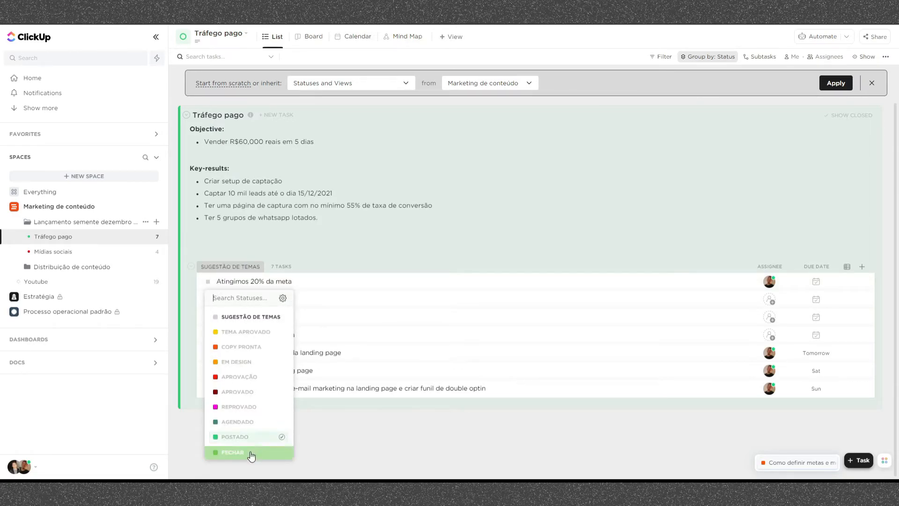
{"action": "left_click", "coordinate": [372, 422]}
{"action": "left_click", "coordinate": [85, 228]}
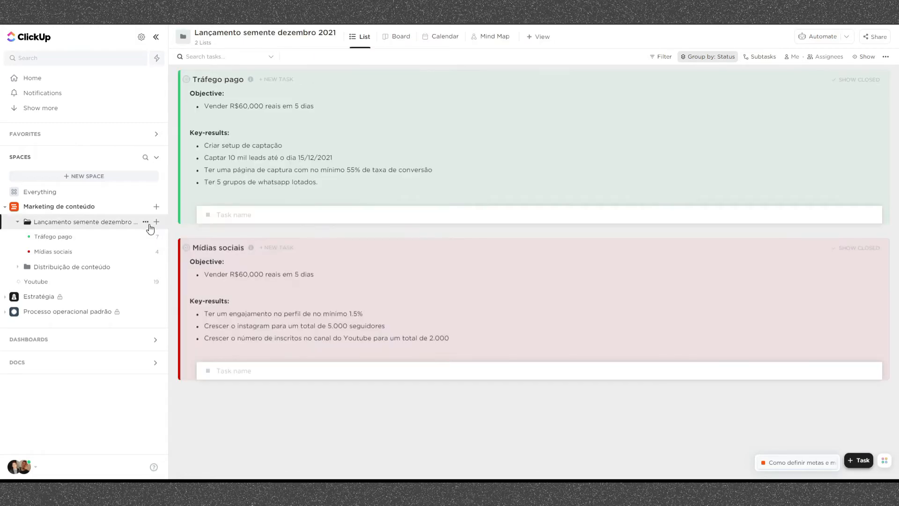
{"action": "left_click", "coordinate": [145, 222]}
{"action": "left_click", "coordinate": [187, 395]}
{"action": "left_click", "coordinate": [281, 124]}
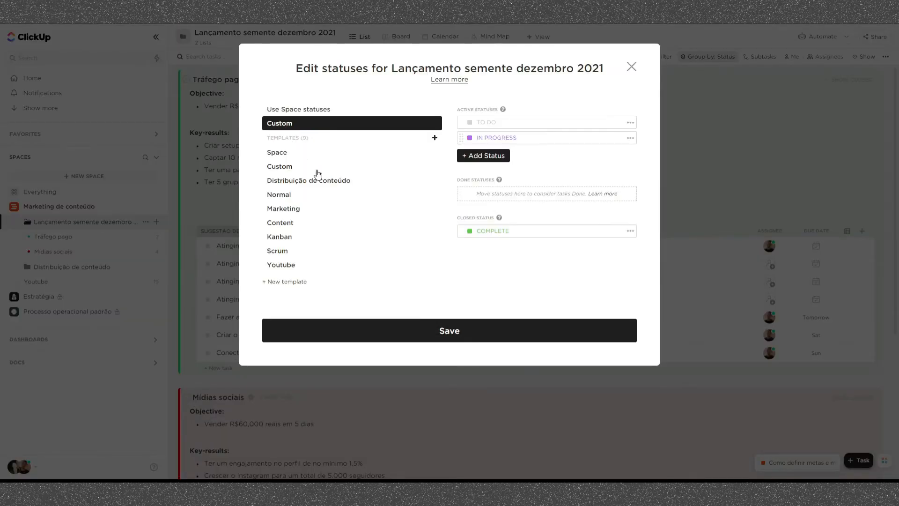
{"action": "left_click", "coordinate": [337, 156]}
{"action": "left_click", "coordinate": [419, 352]}
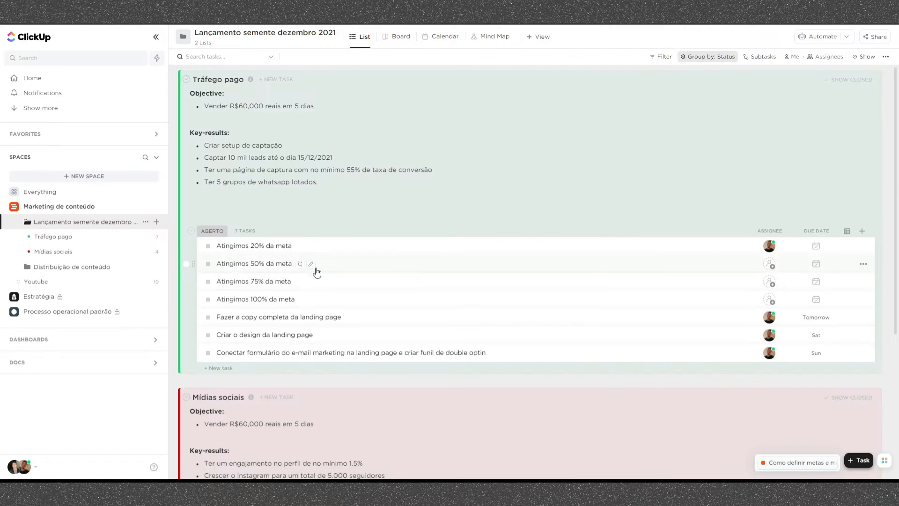
- Set "Atingimos 20% da meta" and "Fazer a copy completa da landing page" to Pronto, and open the Tráfego pago list
{"action": "left_click", "coordinate": [207, 247]}
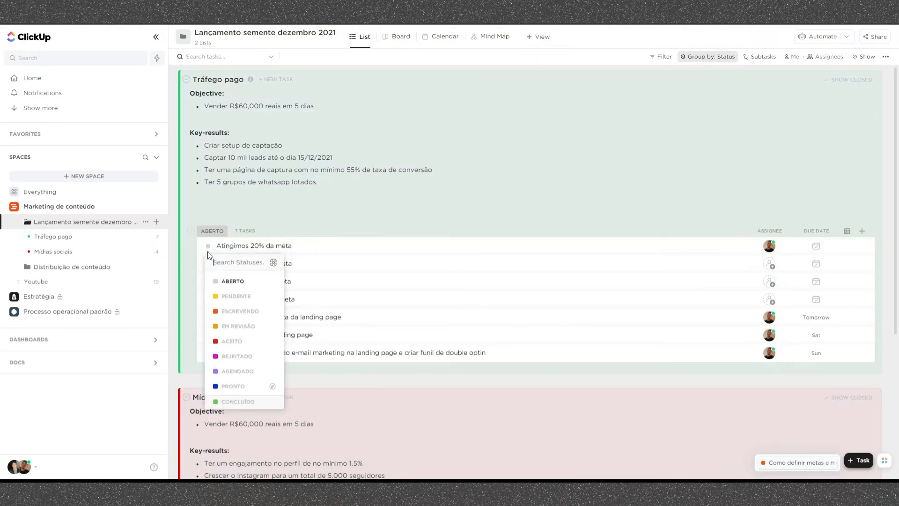
{"action": "left_click", "coordinate": [255, 385]}
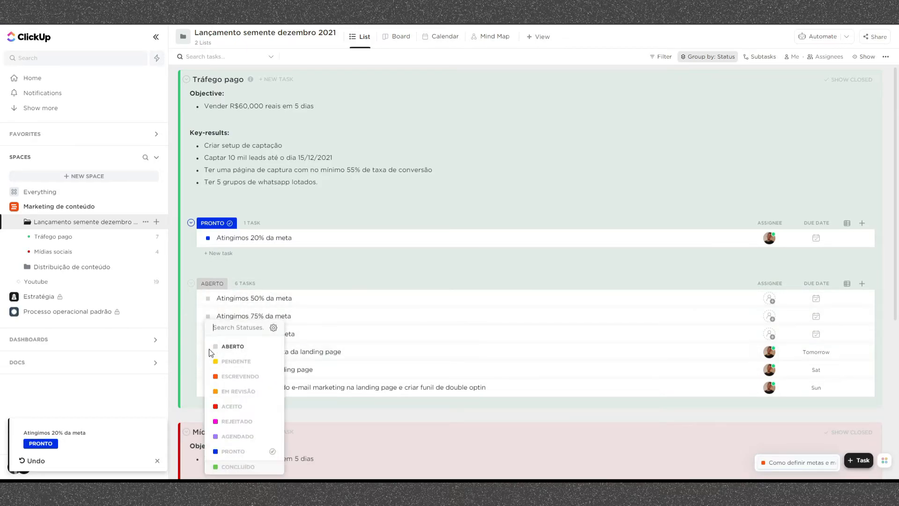
{"action": "left_click", "coordinate": [208, 351]}
{"action": "left_click", "coordinate": [258, 452]}
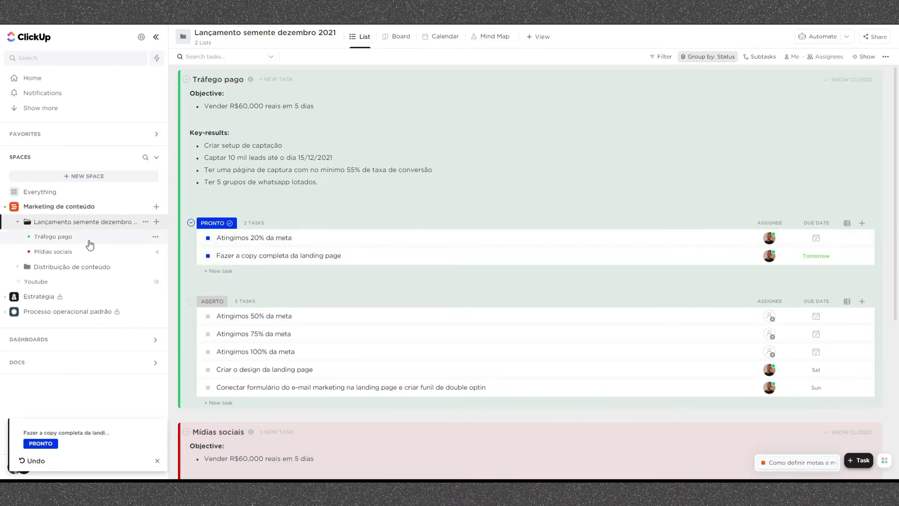
{"action": "scroll", "coordinate": [285, 290], "scroll_direction": "down", "scroll_amount": 3}
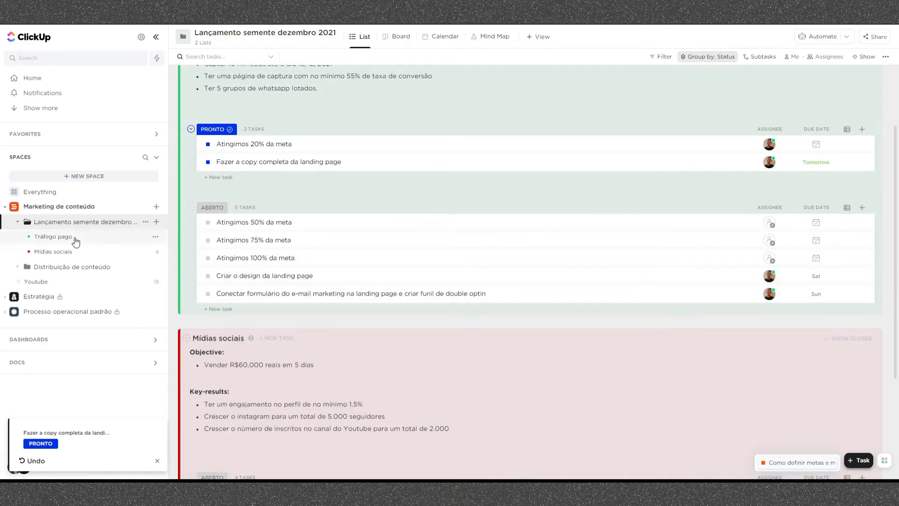
{"action": "left_click", "coordinate": [66, 236]}
{"action": "scroll", "coordinate": [301, 295], "scroll_direction": "down", "scroll_amount": 1}
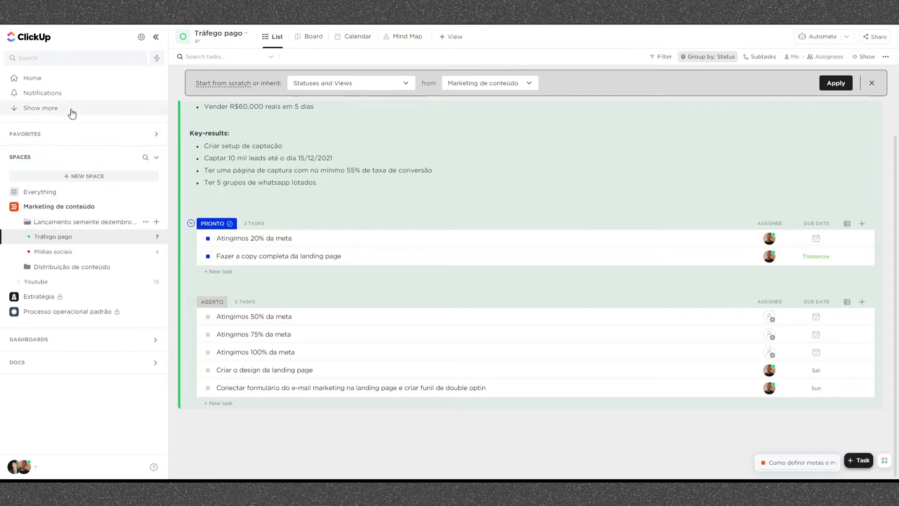
- Start a new goal named "Lançamento semente dezembro 2021"
{"action": "left_click", "coordinate": [55, 114]}
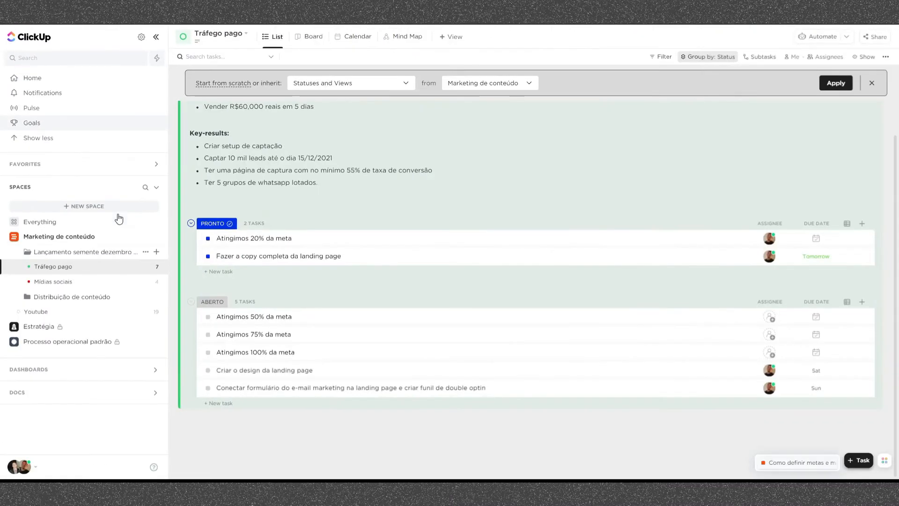
{"action": "left_click", "coordinate": [117, 219]}
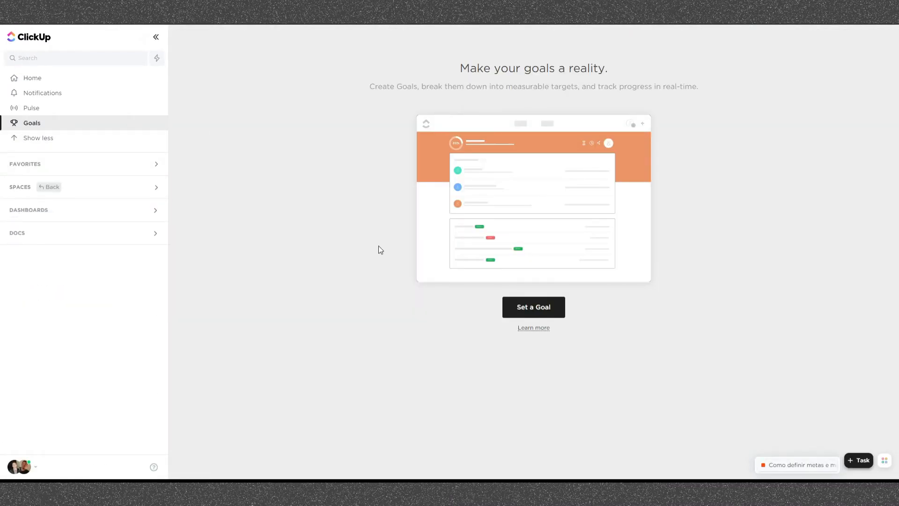
{"action": "left_click", "coordinate": [529, 307]}
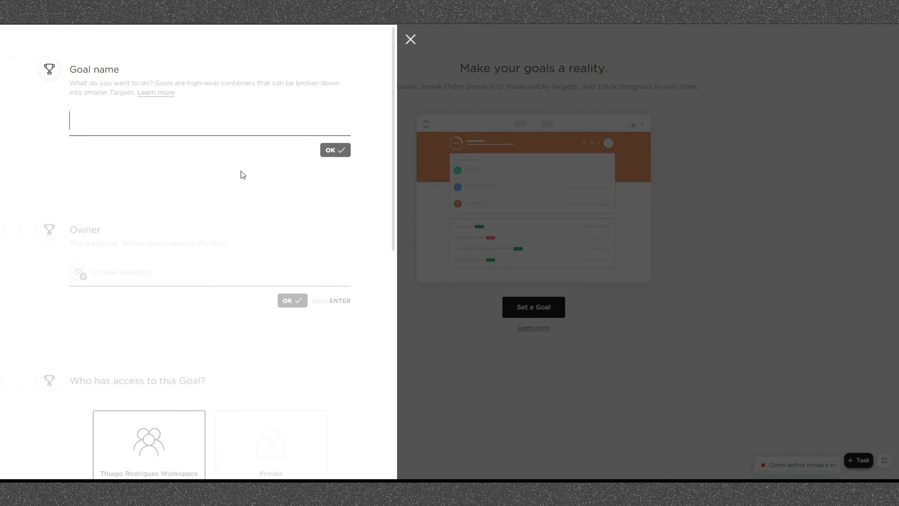
{"action": "type", "text": "Lançamento semente"}
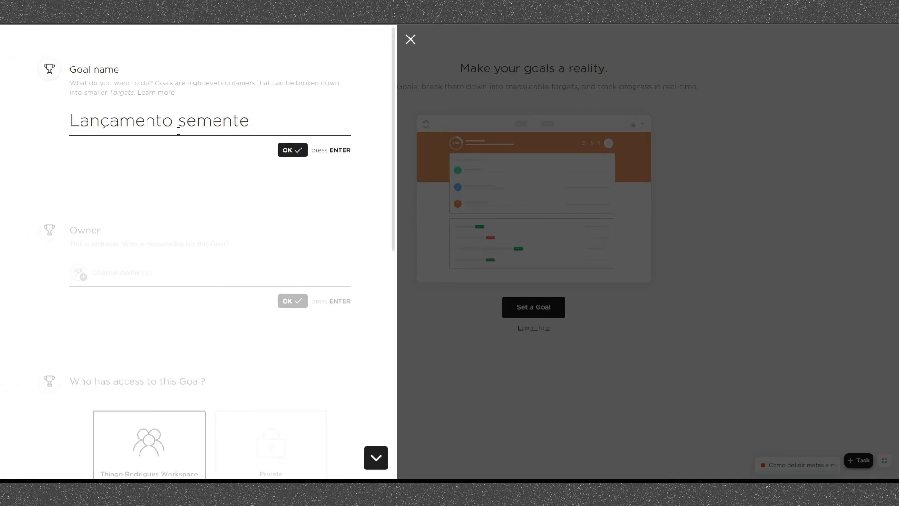
{"action": "type", "text": " dezembro"}
{"action": "key", "text": "Return"}
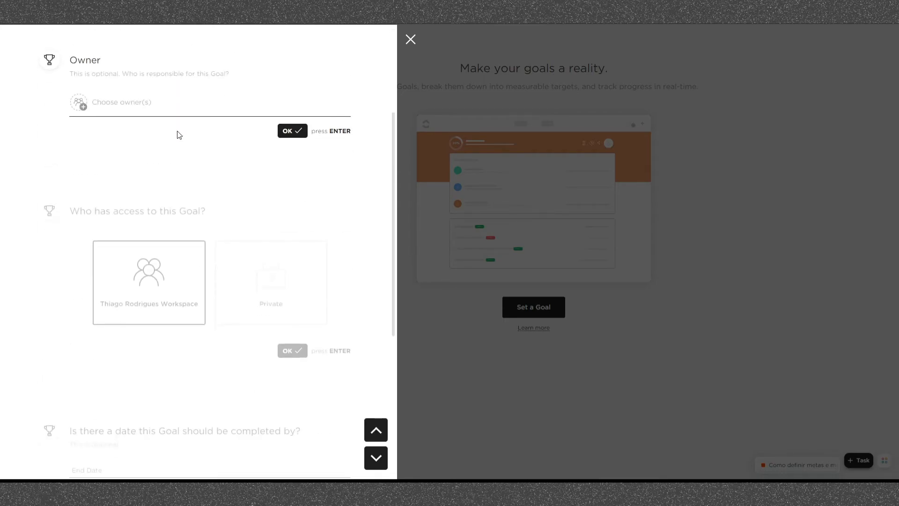
- Make yourself the goal's owner and accept access for the whole workspace
{"action": "left_click", "coordinate": [124, 99]}
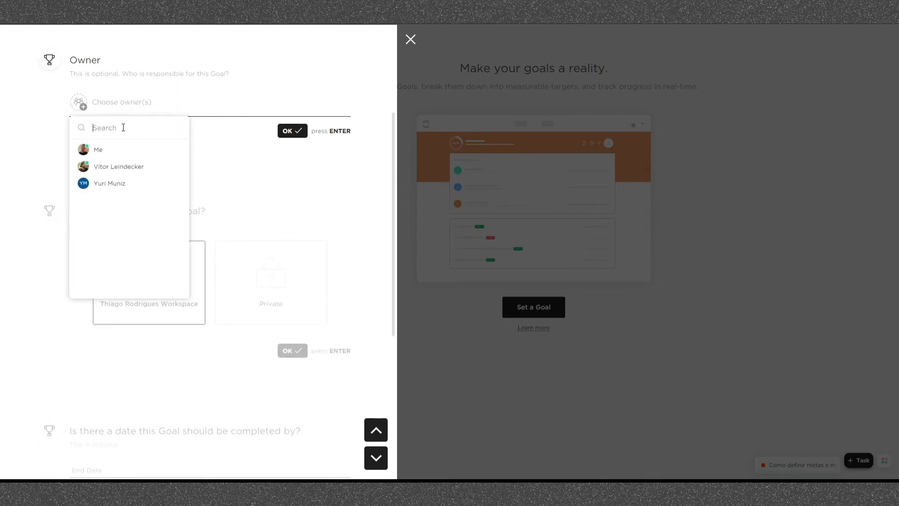
{"action": "left_click", "coordinate": [106, 156]}
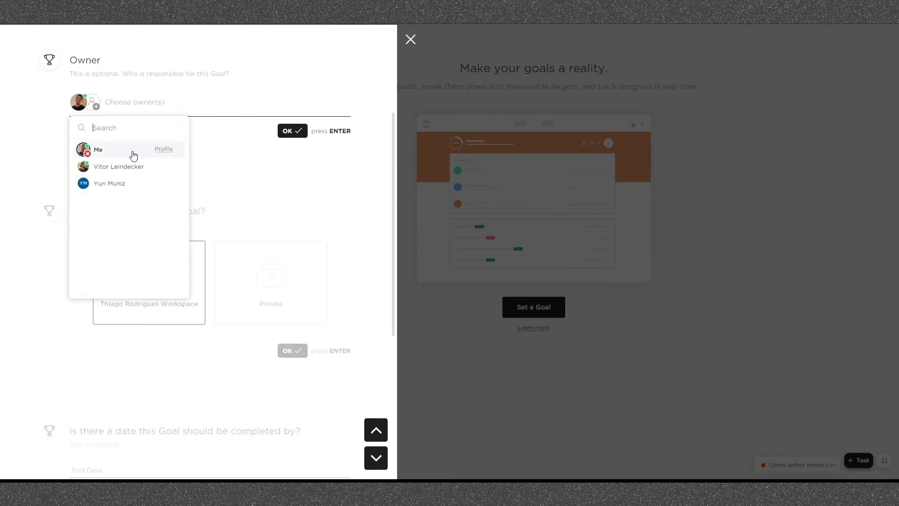
{"action": "left_click", "coordinate": [289, 133]}
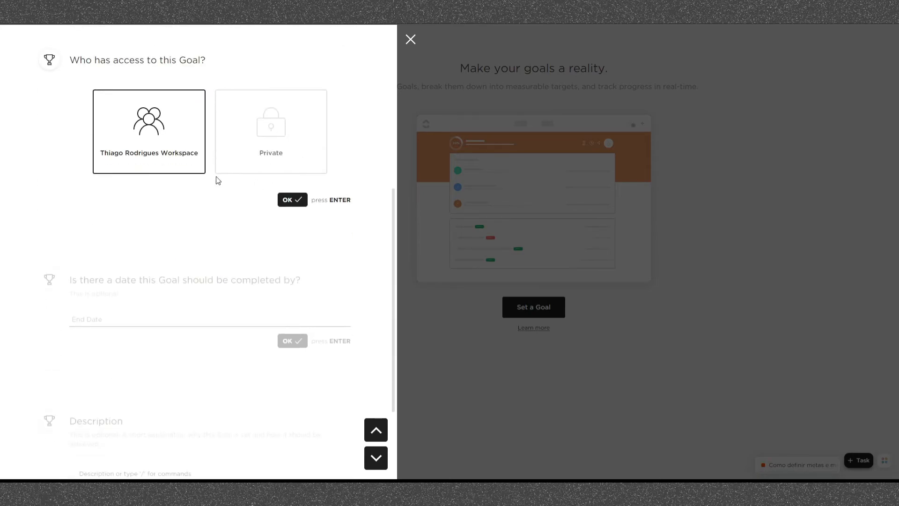
{"action": "left_click", "coordinate": [287, 200]}
- Set the goal's end date to 24/12/21
{"action": "left_click", "coordinate": [198, 190]}
{"action": "scroll", "coordinate": [220, 290], "scroll_direction": "down", "scroll_amount": 3}
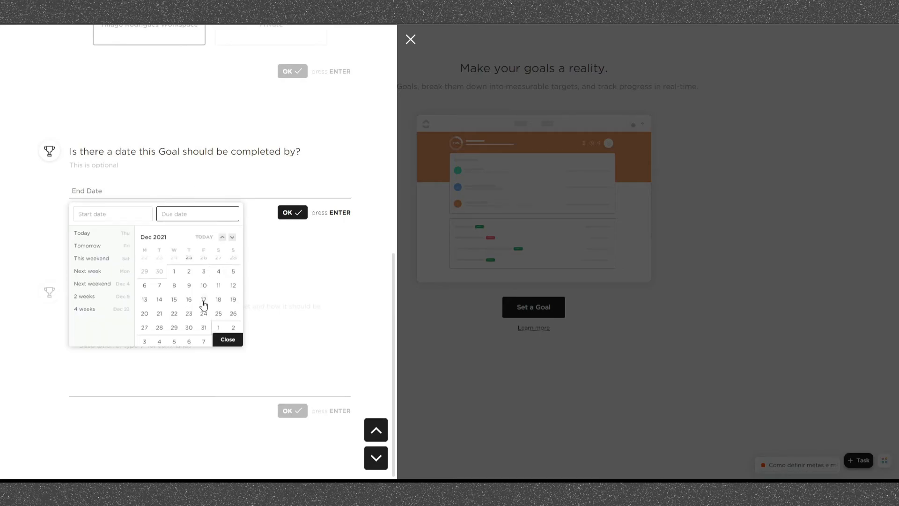
{"action": "left_click", "coordinate": [228, 339]}
{"action": "left_click", "coordinate": [288, 213]}
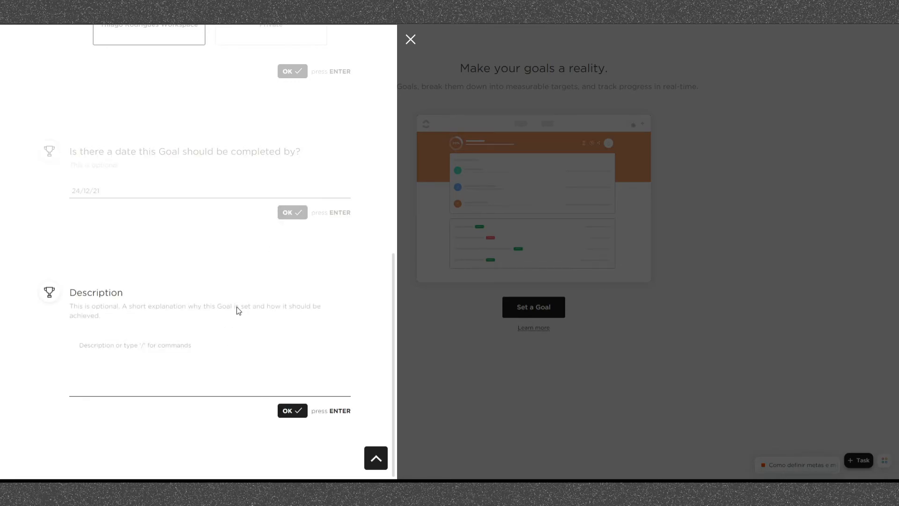
- Enter "teste" as the goal's description and create the goal
{"action": "left_click", "coordinate": [221, 345]}
{"action": "scroll", "coordinate": [285, 386], "scroll_direction": "down", "scroll_amount": 2}
{"action": "left_click", "coordinate": [330, 411]}
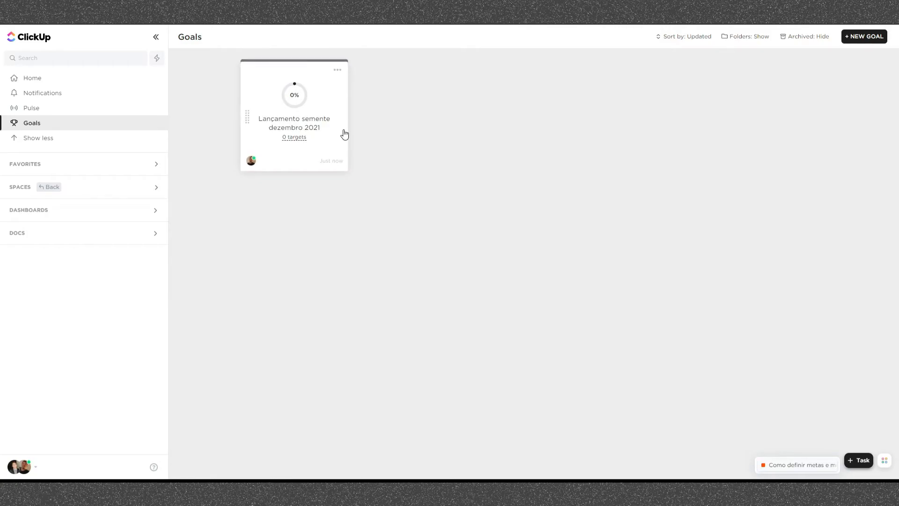
- Open the goal "Lançamento semente dezembro 2021" and change its colour to blue
{"action": "left_click", "coordinate": [309, 111]}
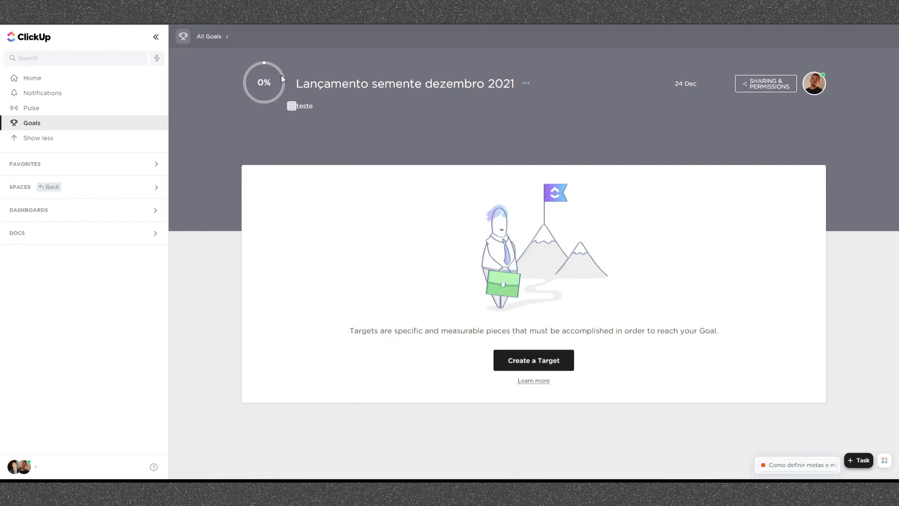
{"action": "left_click", "coordinate": [525, 84]}
{"action": "left_click", "coordinate": [548, 119]}
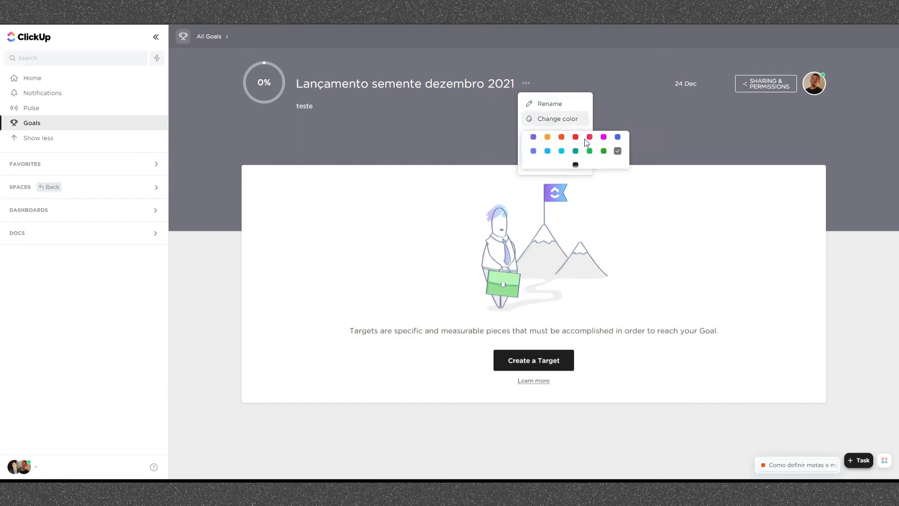
{"action": "left_click", "coordinate": [618, 136]}
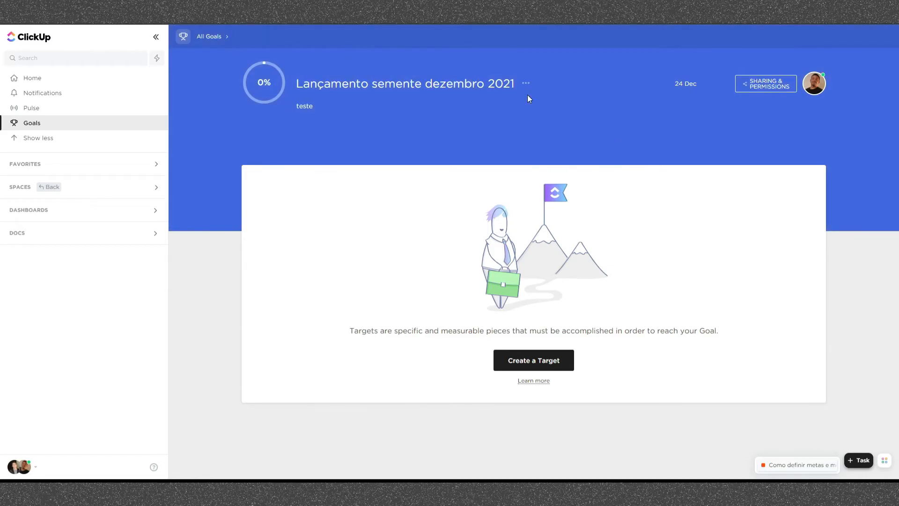
- Replace the goal's description with "Lançamento do expert XYZ"
{"action": "left_click", "coordinate": [419, 122]}
{"action": "key", "text": "ctrl+a"}
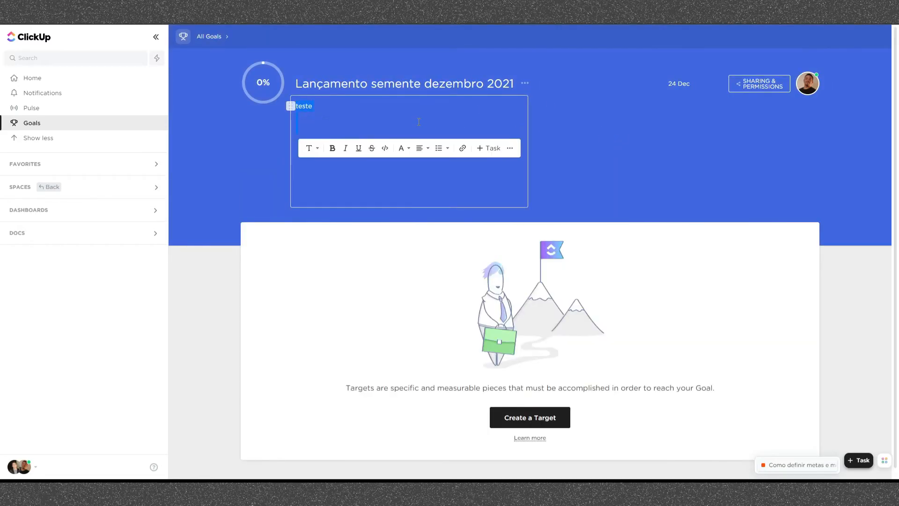
{"action": "type", "text": "Lançamento do expert XYZ"}
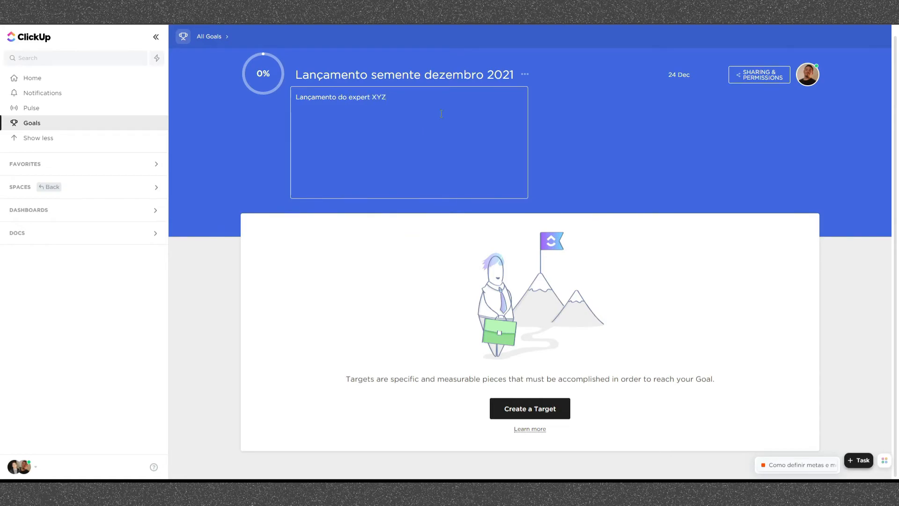
{"action": "left_click", "coordinate": [685, 105]}
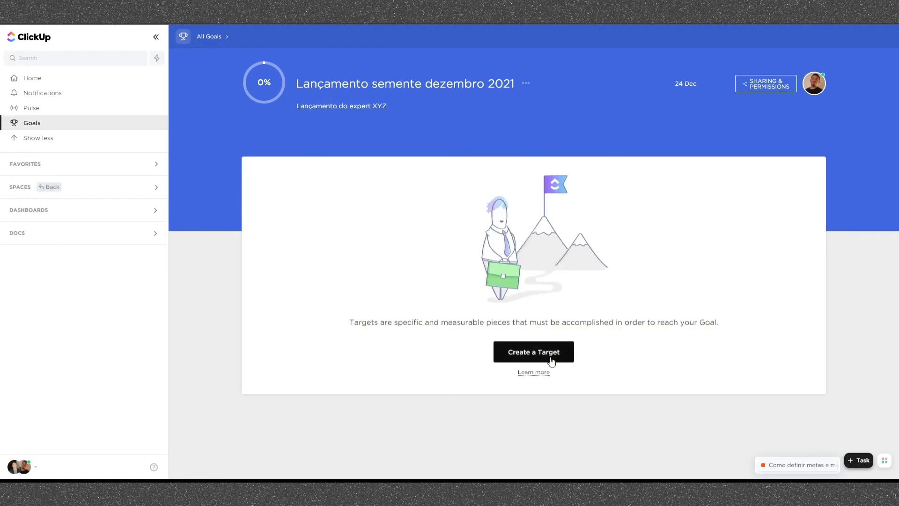
- Start a target named "Começar o lançamento" for the goal, with yourself as owner
{"action": "left_click", "coordinate": [532, 356]}
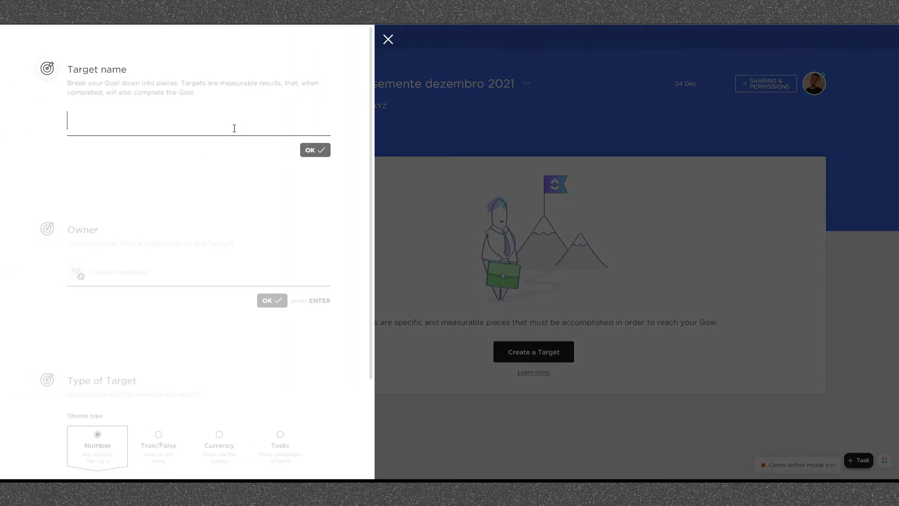
{"action": "type", "text": "Começar o lançamento"}
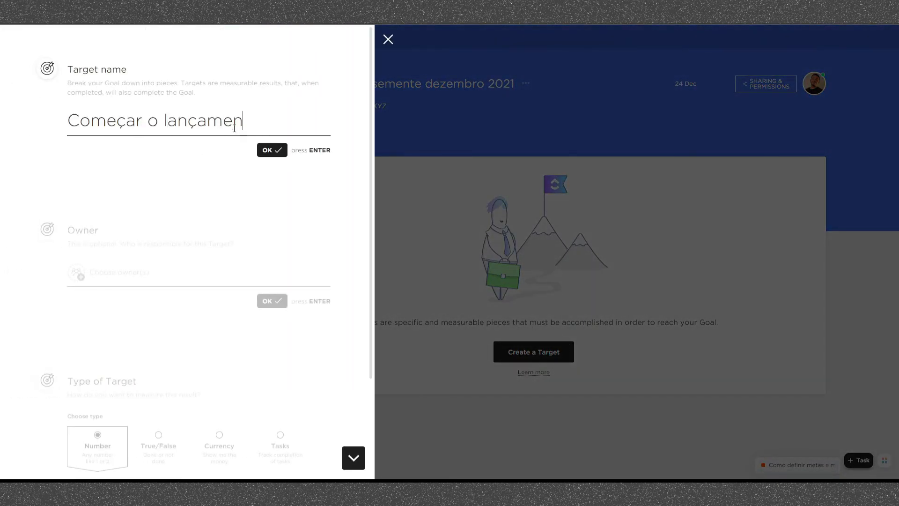
{"action": "key", "text": "Return"}
{"action": "left_click", "coordinate": [101, 153]}
{"action": "left_click", "coordinate": [96, 195]}
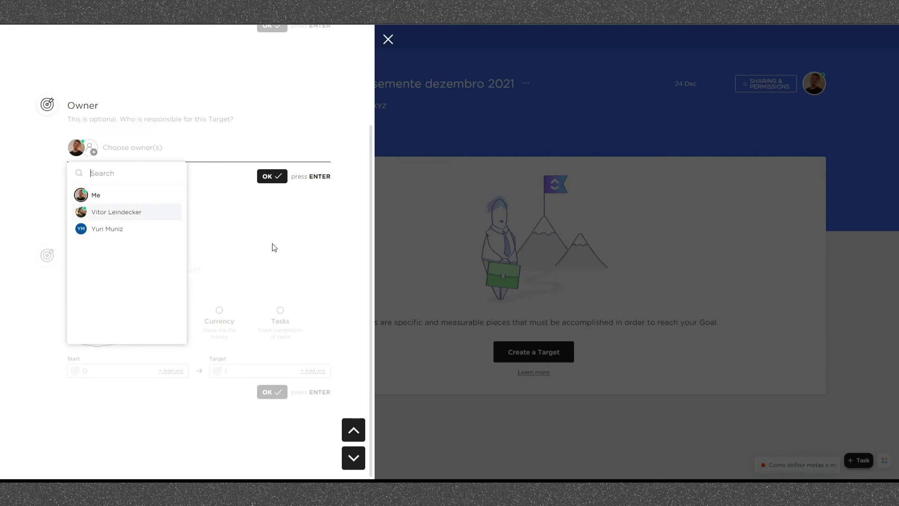
{"action": "left_click", "coordinate": [273, 246]}
{"action": "key", "text": "Return"}
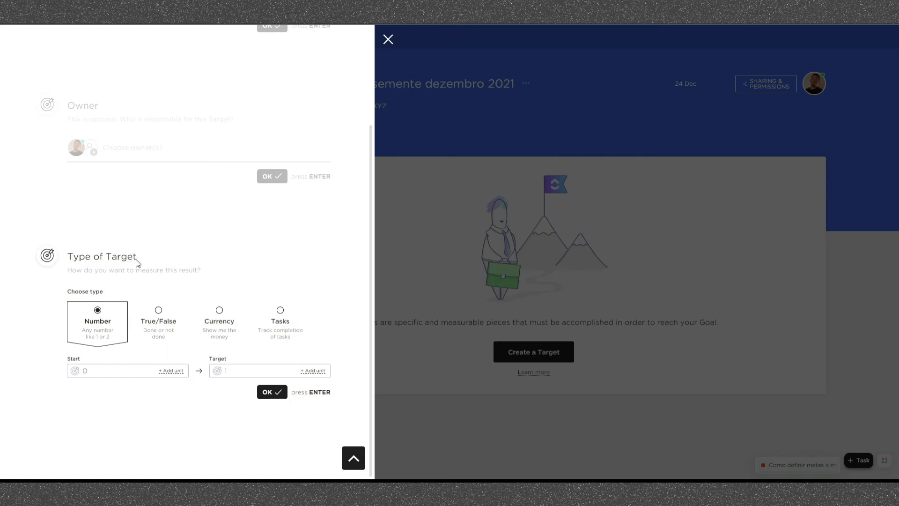
- Make the target track tasks and add the "Tráfego pago" list from the "Lançamento semente dezembro 2021" folder
{"action": "left_click", "coordinate": [263, 322]}
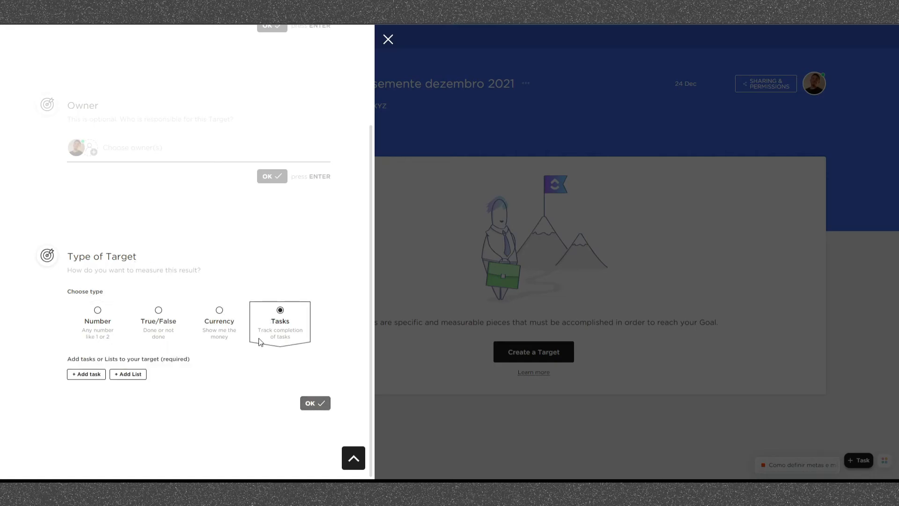
{"action": "left_click", "coordinate": [141, 378]}
{"action": "scroll", "coordinate": [180, 342], "scroll_direction": "down", "scroll_amount": 2}
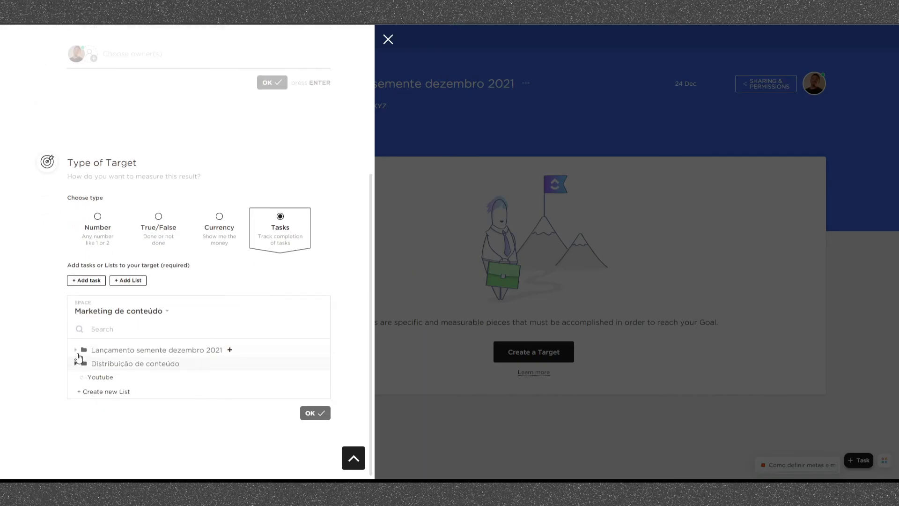
{"action": "left_click", "coordinate": [77, 352]}
{"action": "left_click", "coordinate": [124, 367]}
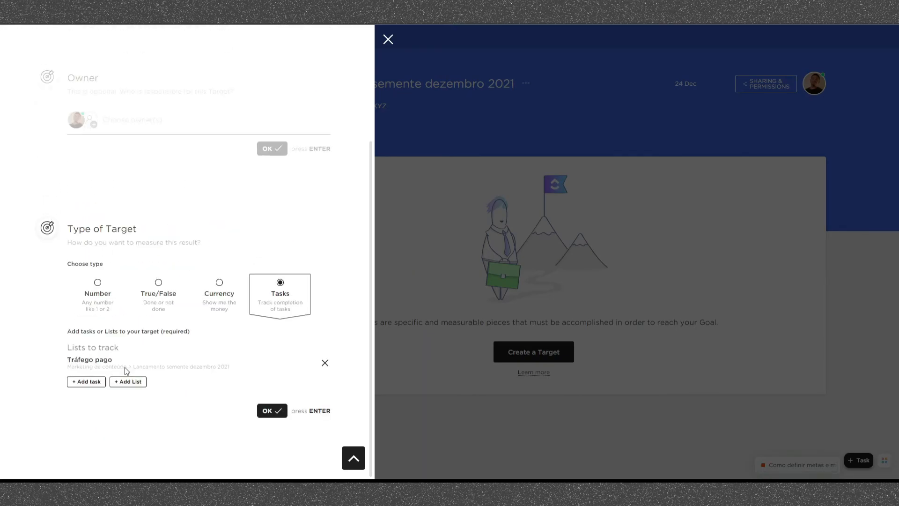
- Add the "Mídias sociais" list from the same folder, create the target and expand its tracked lists
{"action": "left_click", "coordinate": [135, 381]}
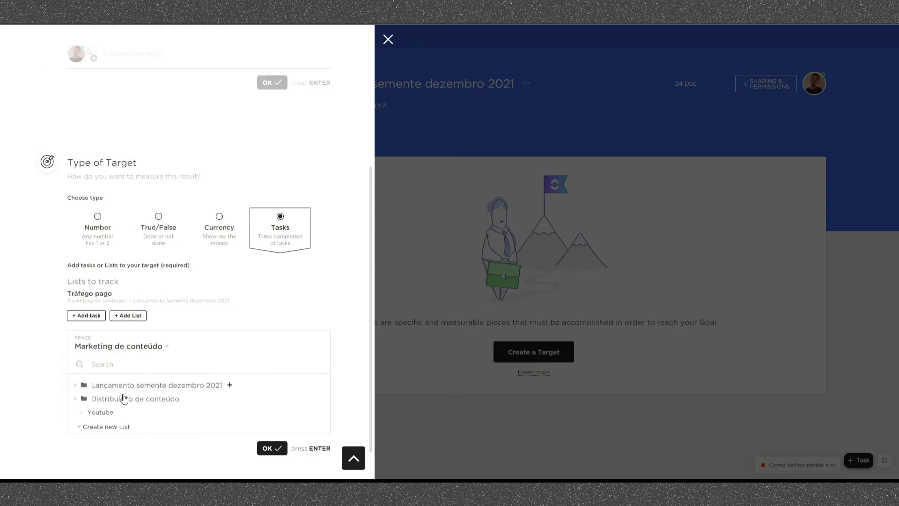
{"action": "left_click", "coordinate": [75, 385]}
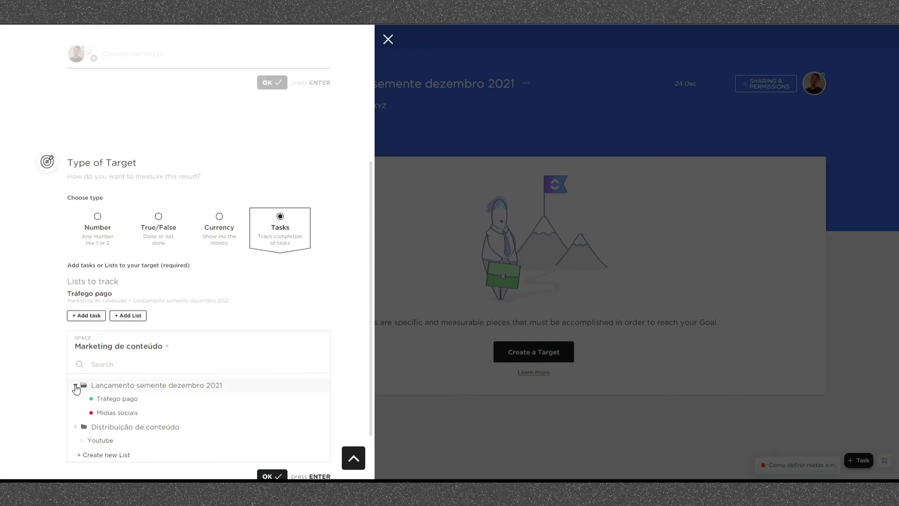
{"action": "left_click", "coordinate": [125, 414]}
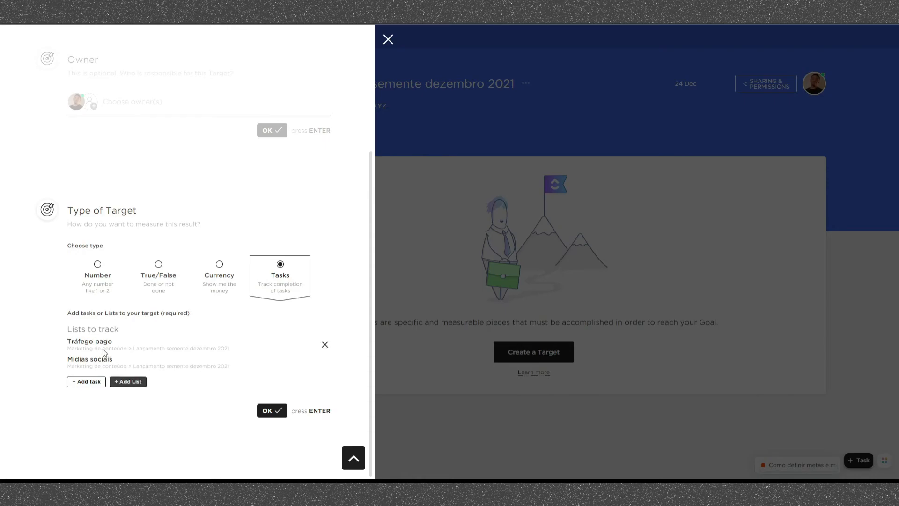
{"action": "left_click", "coordinate": [273, 408]}
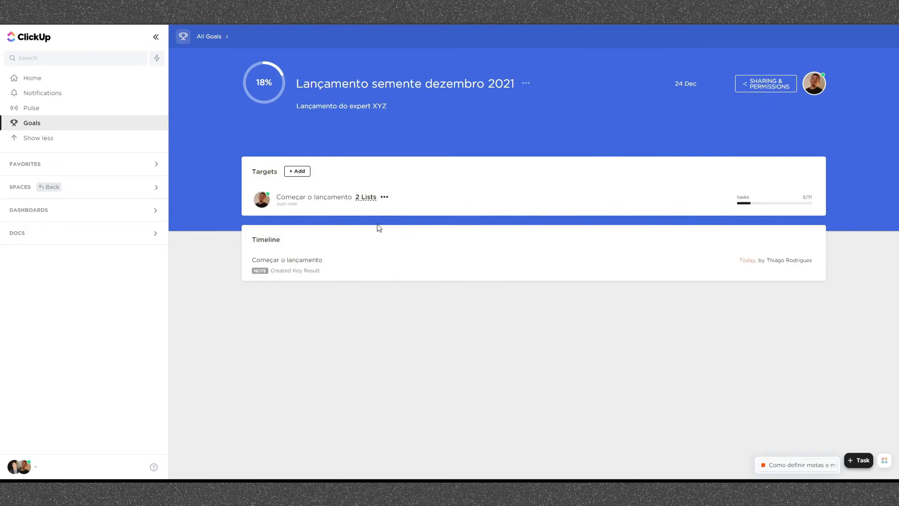
{"action": "left_click", "coordinate": [365, 197]}
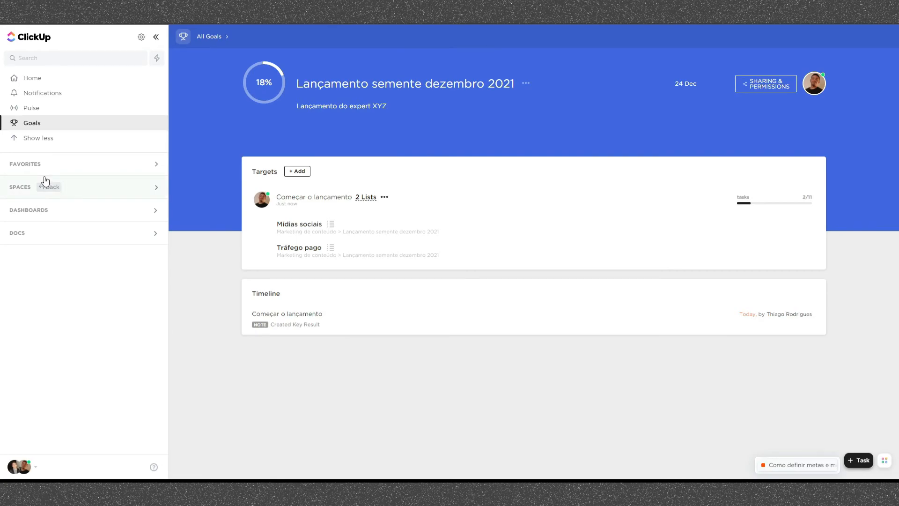
- In the "Tráfego pago" list, change the status of the task "Atingimos 20% da meta" to Pendente
{"action": "left_click", "coordinate": [157, 190]}
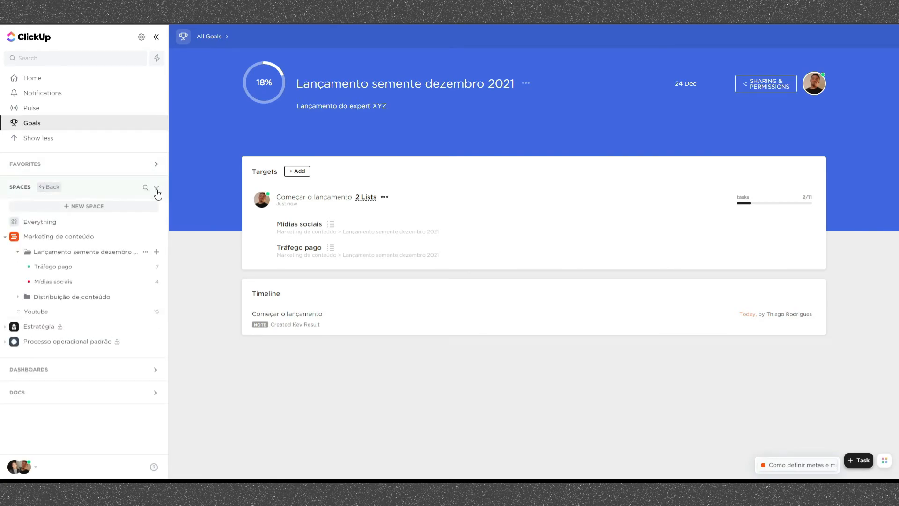
{"action": "left_click", "coordinate": [60, 266]}
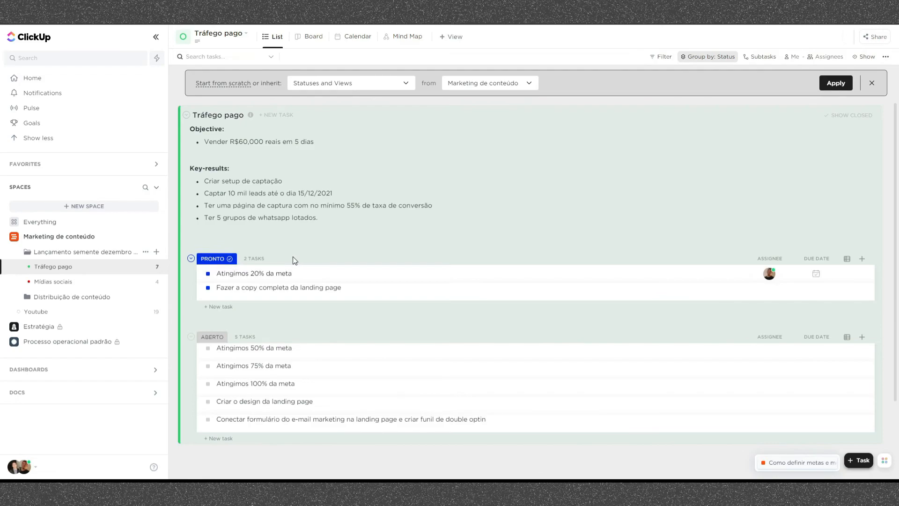
{"action": "left_click", "coordinate": [208, 274]}
{"action": "left_click", "coordinate": [240, 331]}
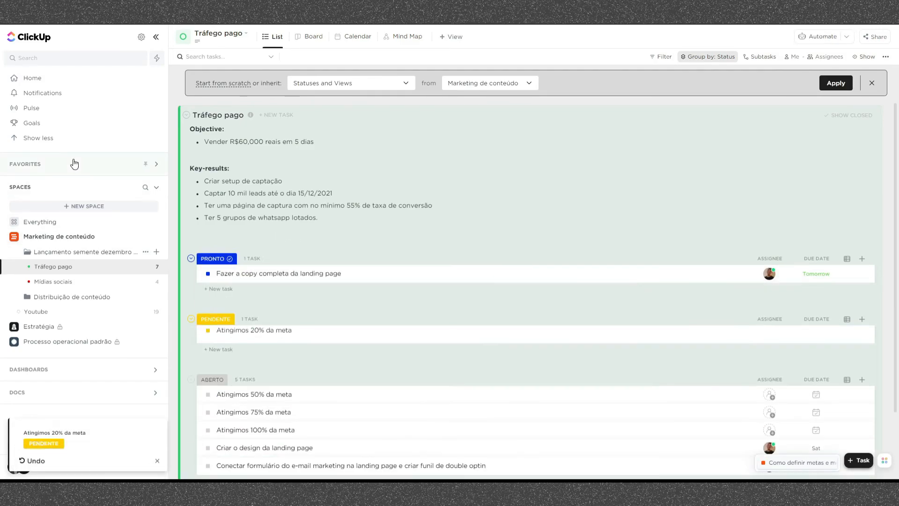
- Reopen the goal "Lançamento semente dezembro 2021" to check its progress
{"action": "left_click", "coordinate": [55, 123]}
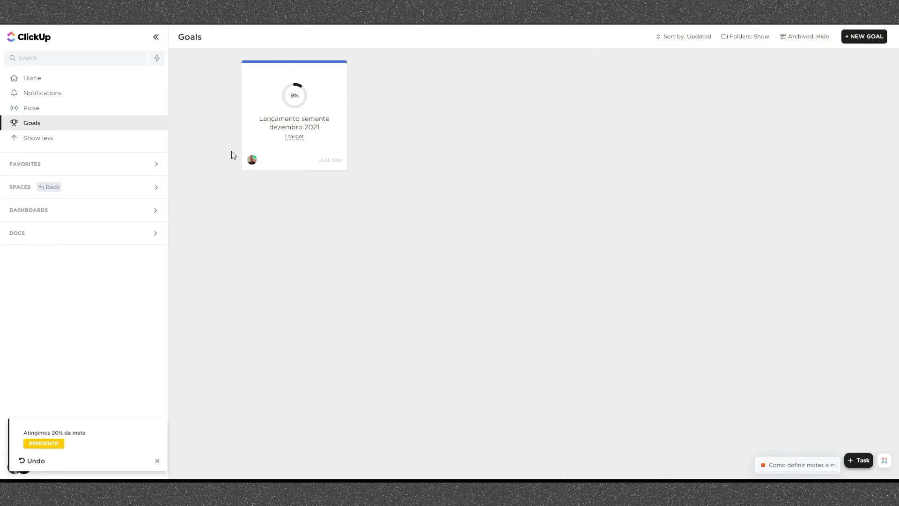
{"action": "left_click", "coordinate": [312, 102]}
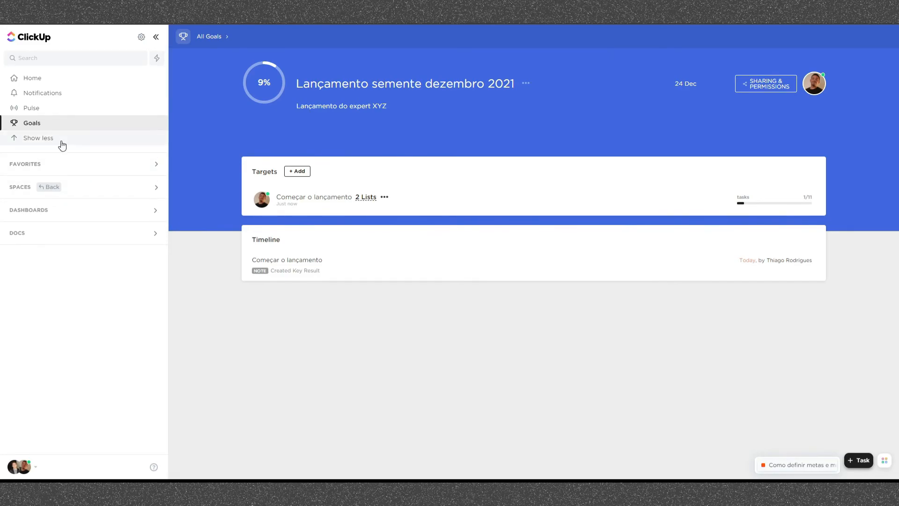
- Return to the "Tráfego pago" list and look over its tasks in each status group
{"action": "left_click", "coordinate": [80, 168]}
{"action": "left_click", "coordinate": [94, 206]}
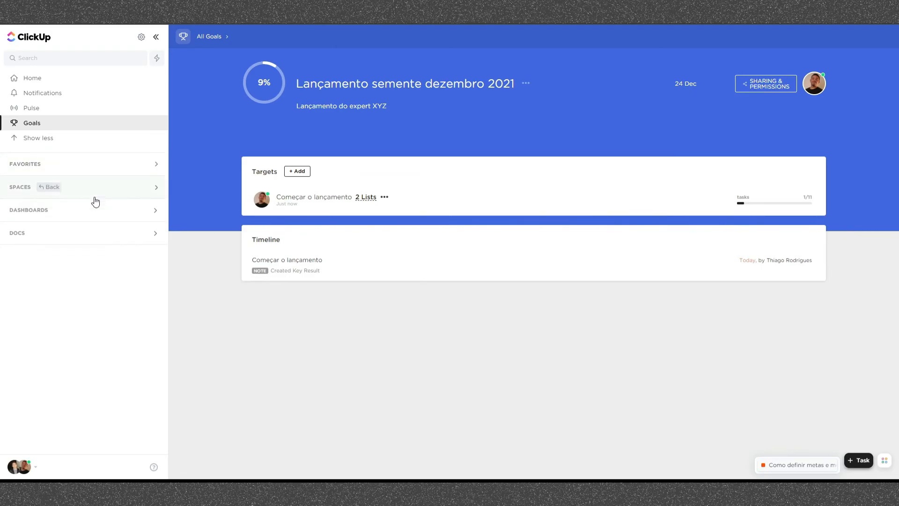
{"action": "left_click", "coordinate": [73, 252]}
{"action": "left_click", "coordinate": [71, 264]}
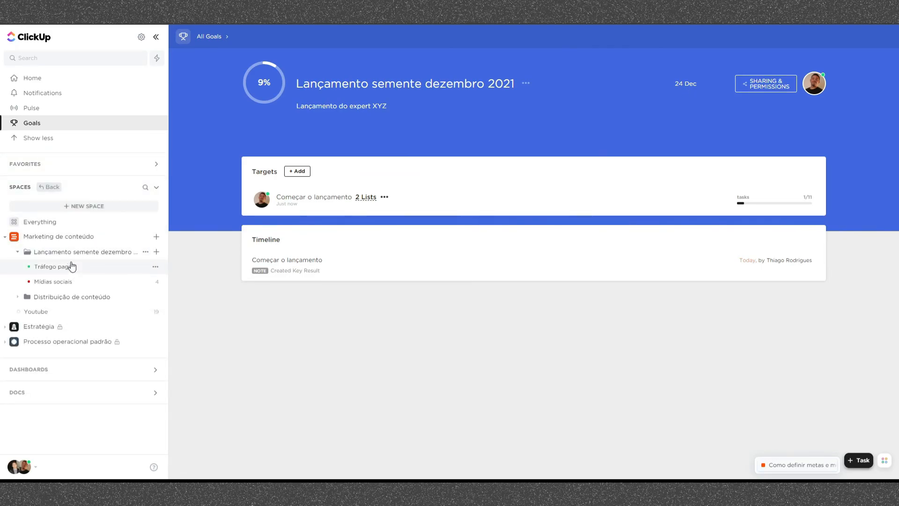
{"action": "scroll", "coordinate": [395, 206], "scroll_direction": "down", "scroll_amount": 3}
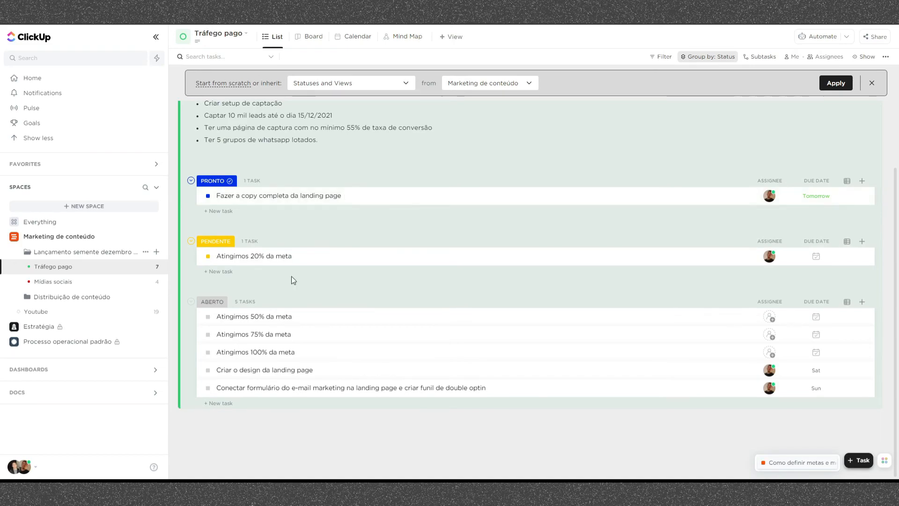
- Review the objectives, key results and tasks across the "Lançamento semente dezembro 2021" folder and open the "Tráfego pago" list's details
{"action": "left_click", "coordinate": [96, 254]}
{"action": "scroll", "coordinate": [372, 185], "scroll_direction": "down", "scroll_amount": 3}
{"action": "scroll", "coordinate": [375, 188], "scroll_direction": "up", "scroll_amount": 3}
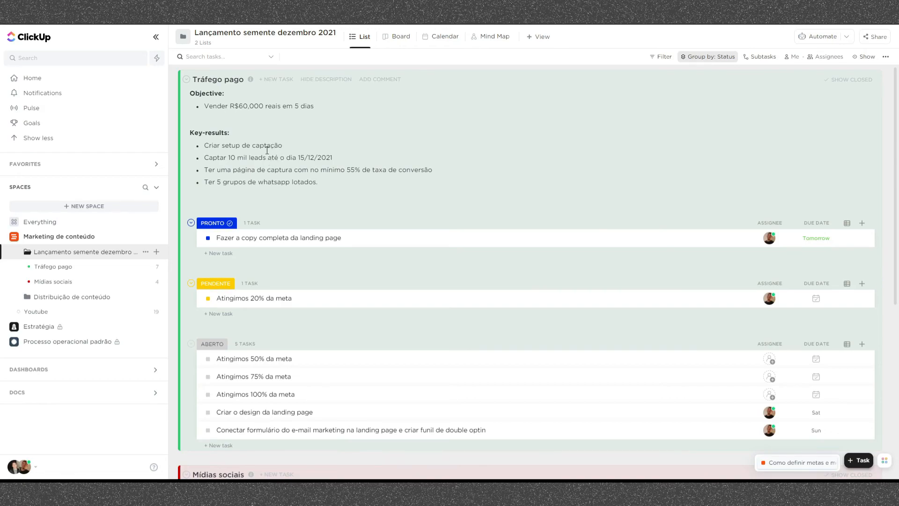
{"action": "scroll", "coordinate": [267, 150], "scroll_direction": "down", "scroll_amount": 3}
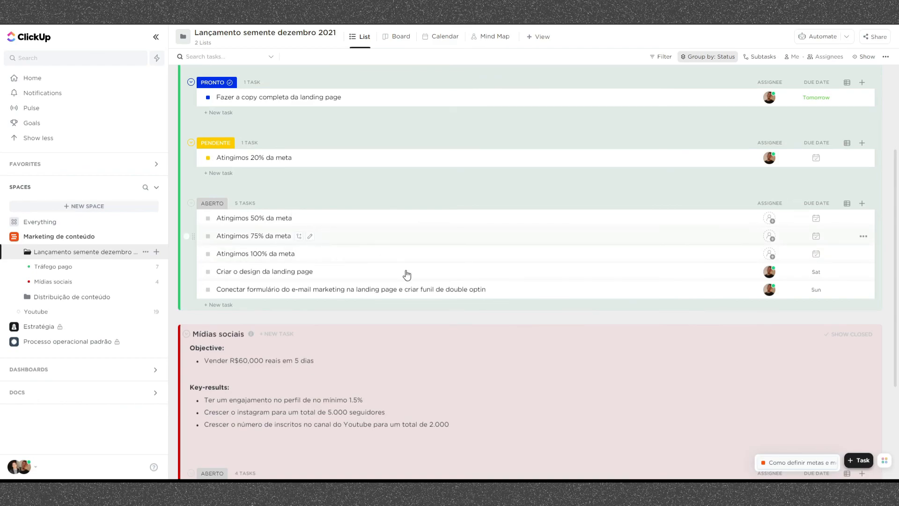
{"action": "scroll", "coordinate": [431, 267], "scroll_direction": "up", "scroll_amount": 3}
{"action": "left_click_drag", "start_coordinate": [300, 105], "coordinate": [249, 106]}
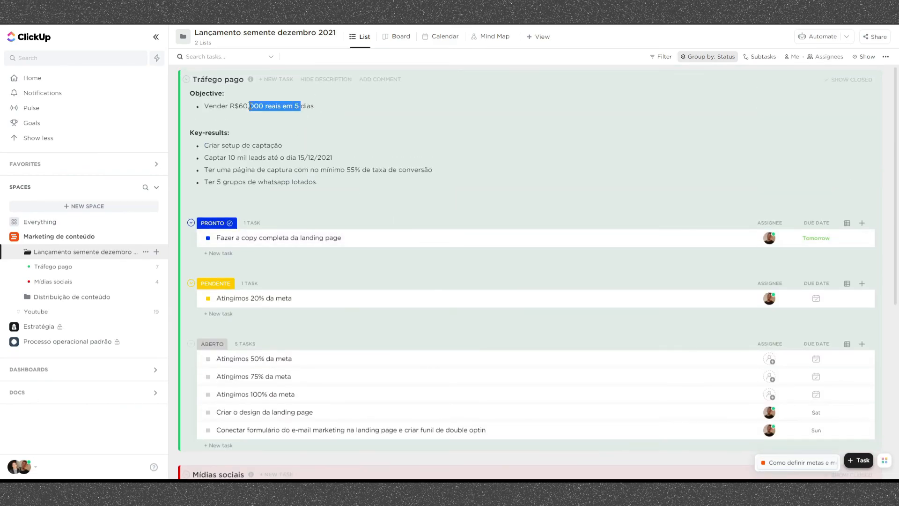
{"action": "left_click", "coordinate": [256, 106]}
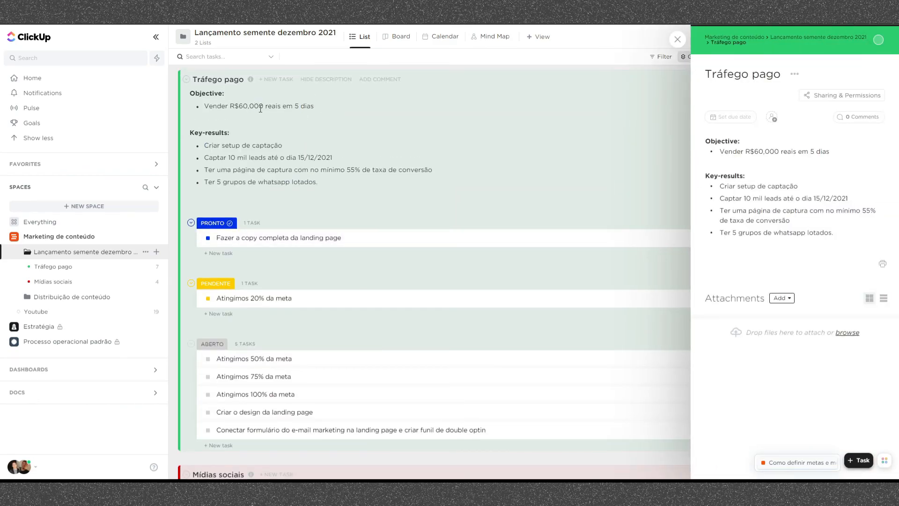